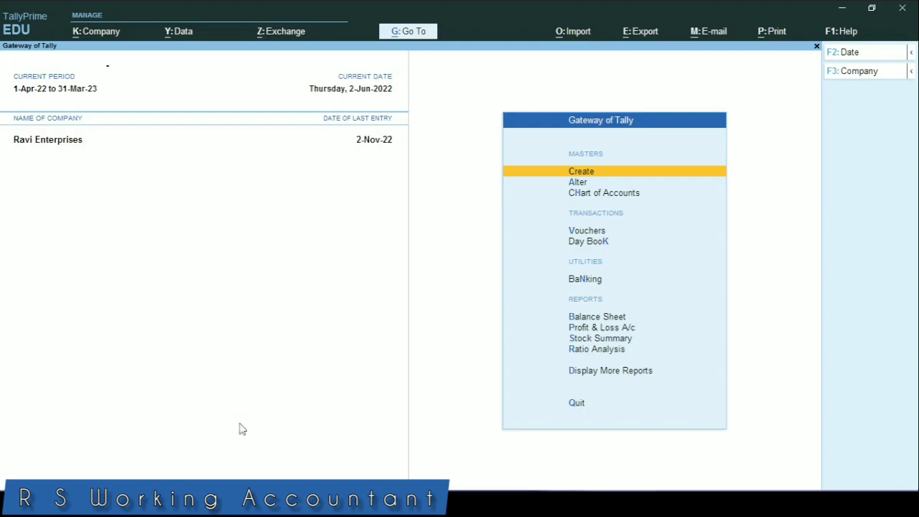
Check that the discount column in invoices is enabled in the company features of Ravi Enterprises.
key("v")
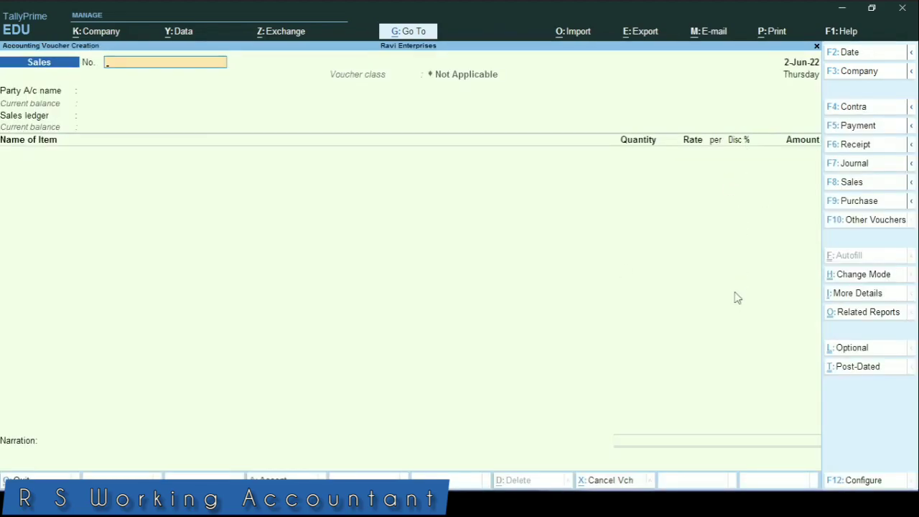
key("Escape")
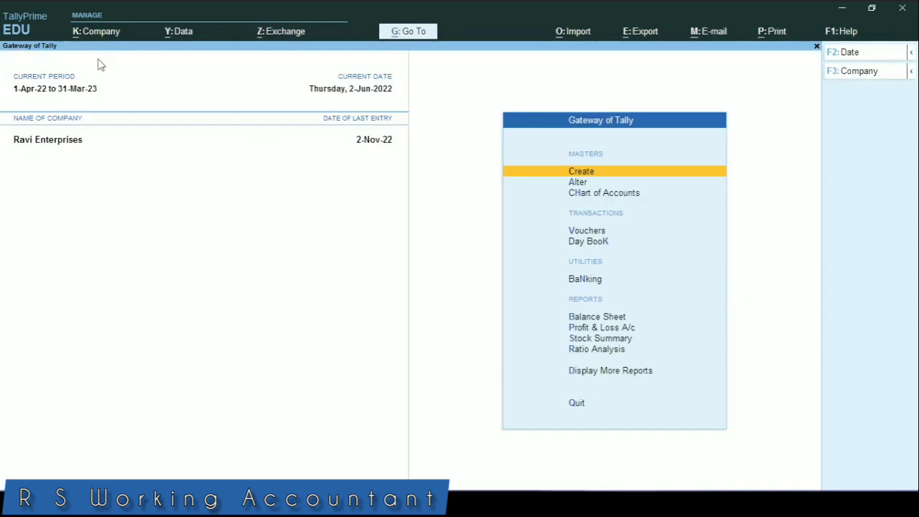
left_click(97, 33)
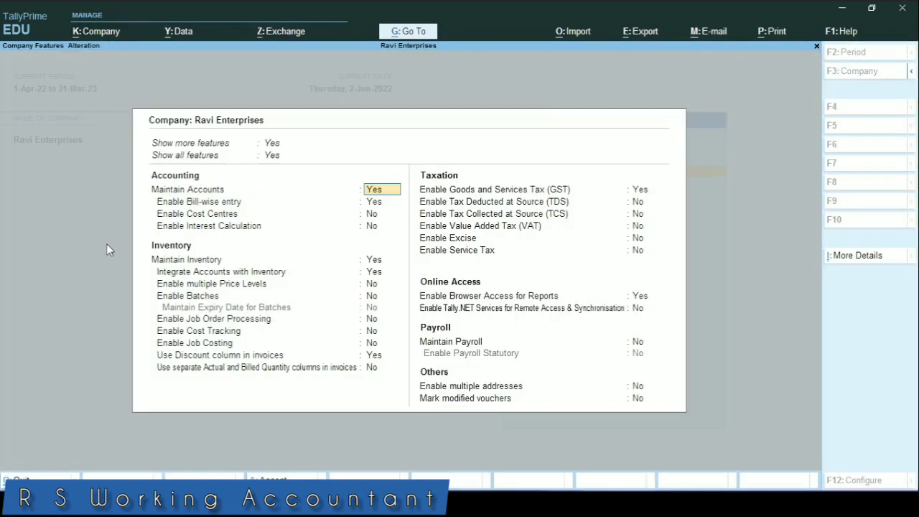
left_click(106, 243)
key("Down")
key("Down")
key("Down")
key("Down")
key("Down")
key("Down")
key("Down")
key("Down")
key("Down")
key("Down")
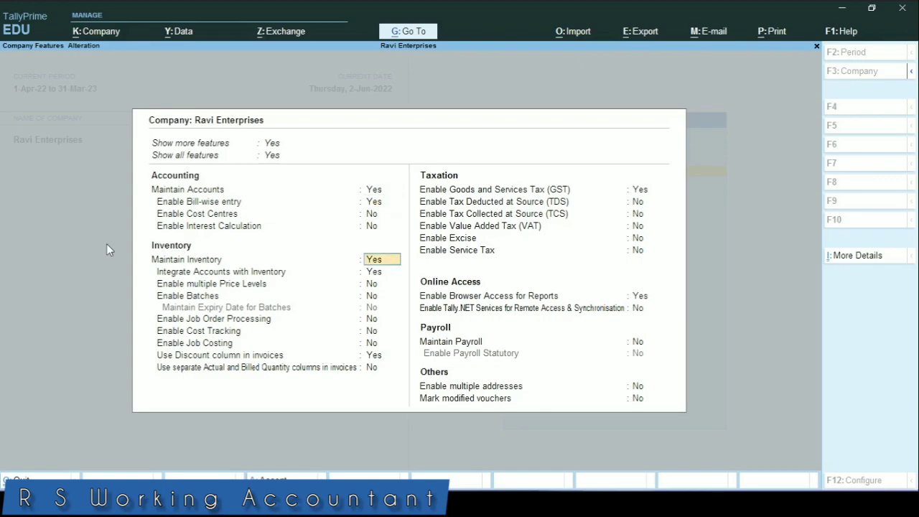
key("Down")
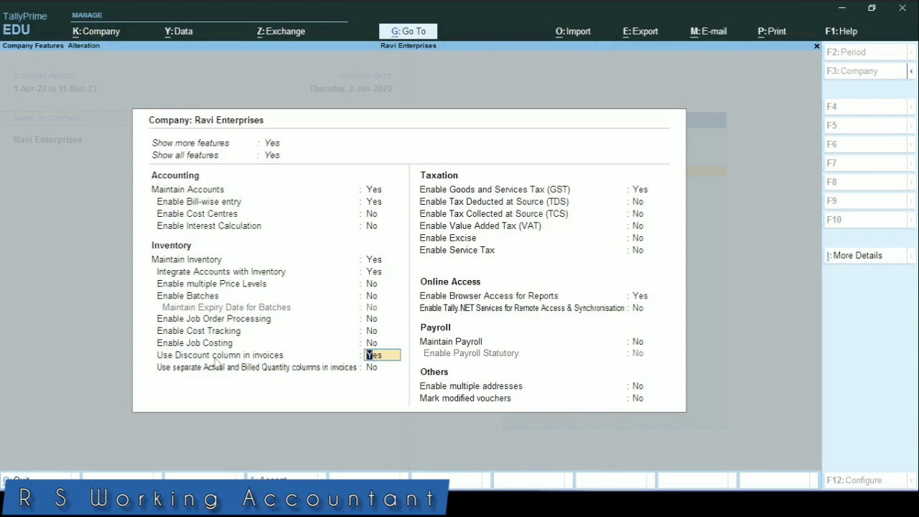
key("Escape")
key("y")
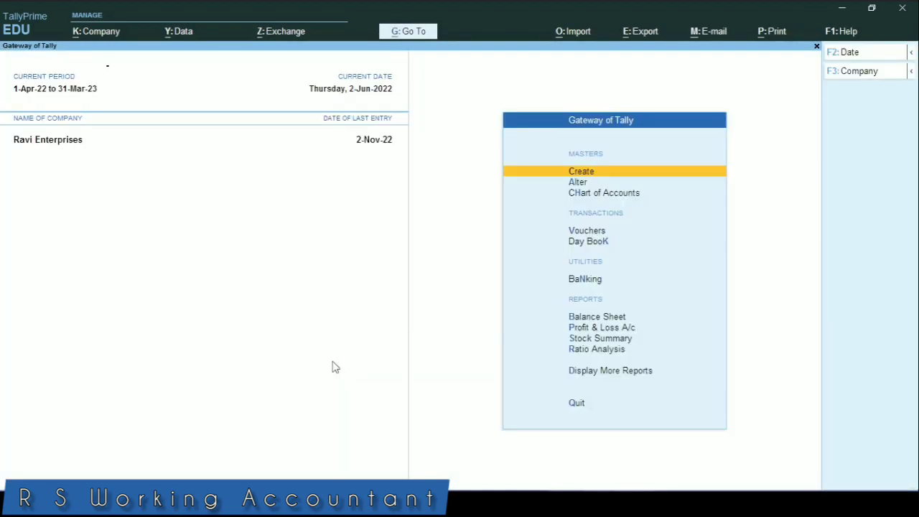
Start sales voucher 1254 for party DYS DEVELOPERS with the sales ledger GST SALE 18 %, leaving the dispatch and party details at their defaults.
key("v")
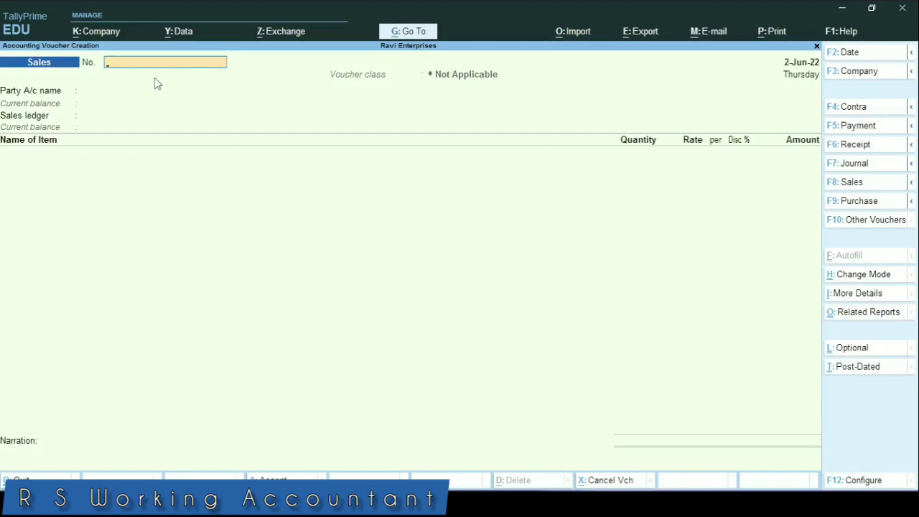
type("1254")
key("Return")
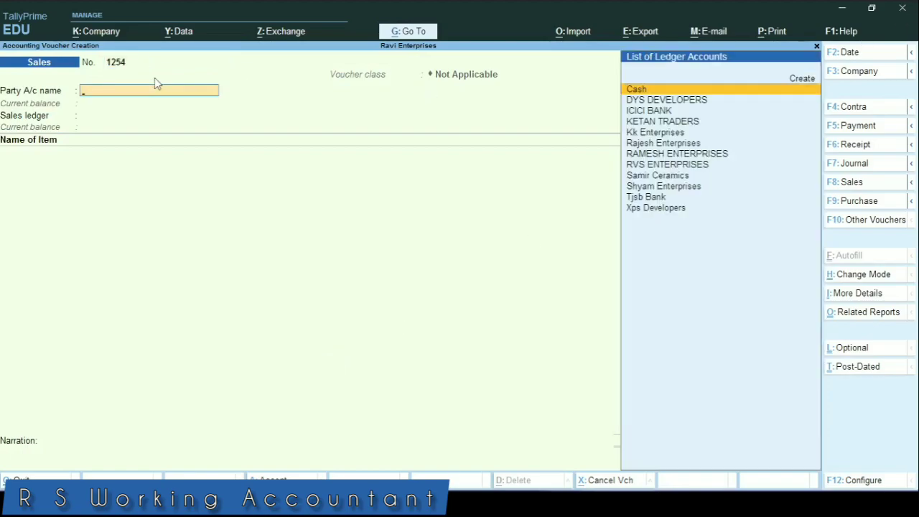
type("d")
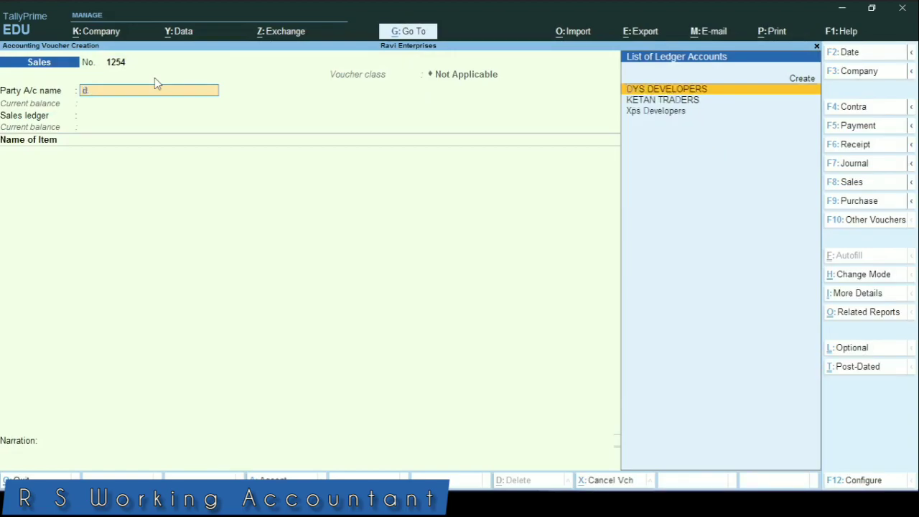
key("Return")
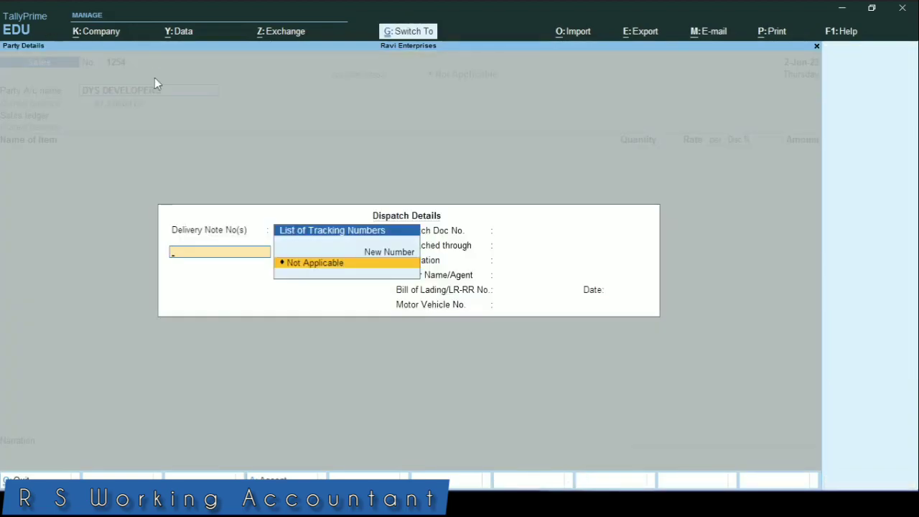
key("ctrl+a")
key("ctrl+a")
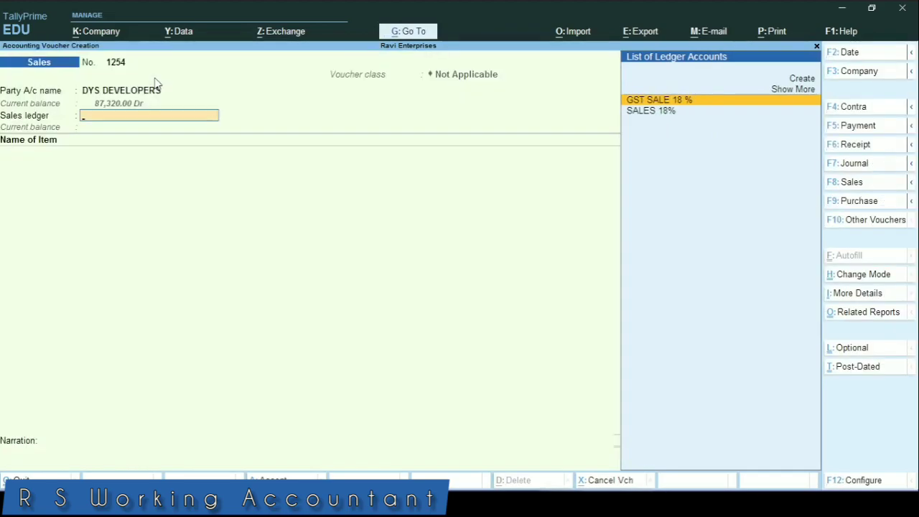
key("Return")
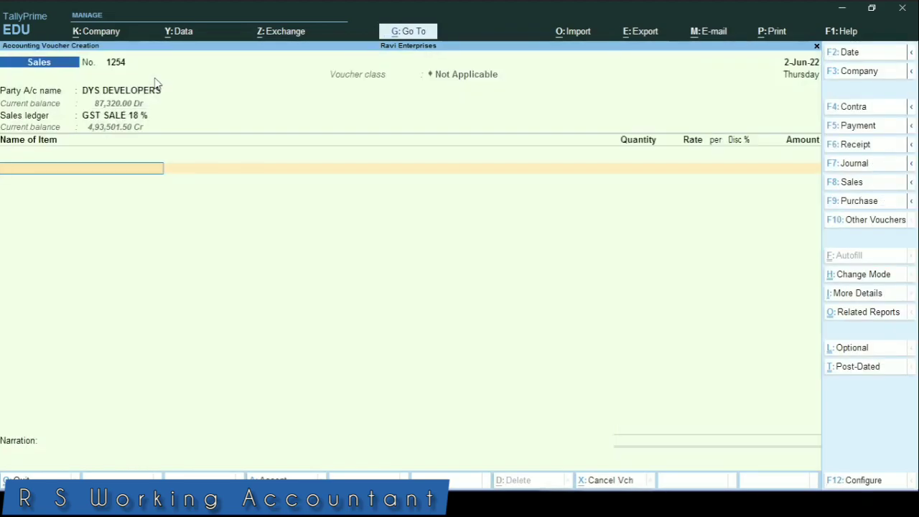
Enter Mirror as the first item with a quantity of 1 pcs from the Bhiwandi godown.
type("Mirr")
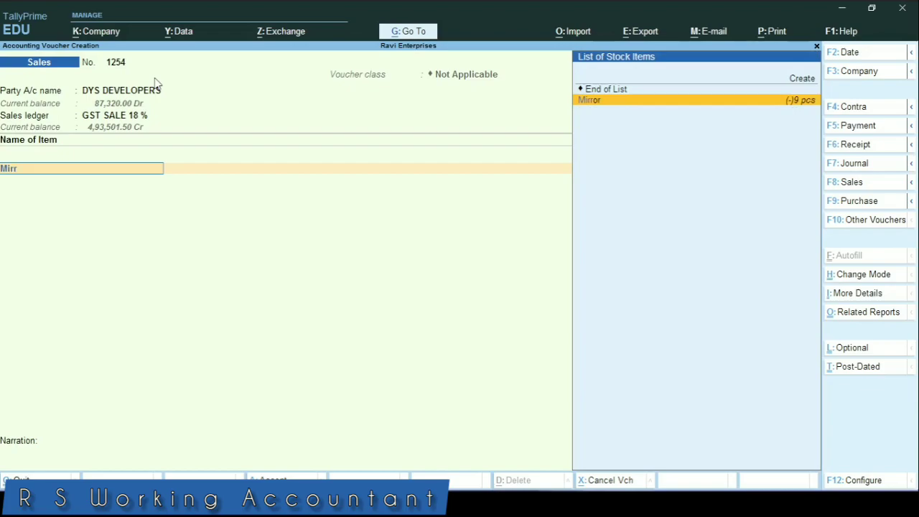
key("Return")
key("Return")
key("Return")
key("Return")
type("1 pcs")
key("Return")
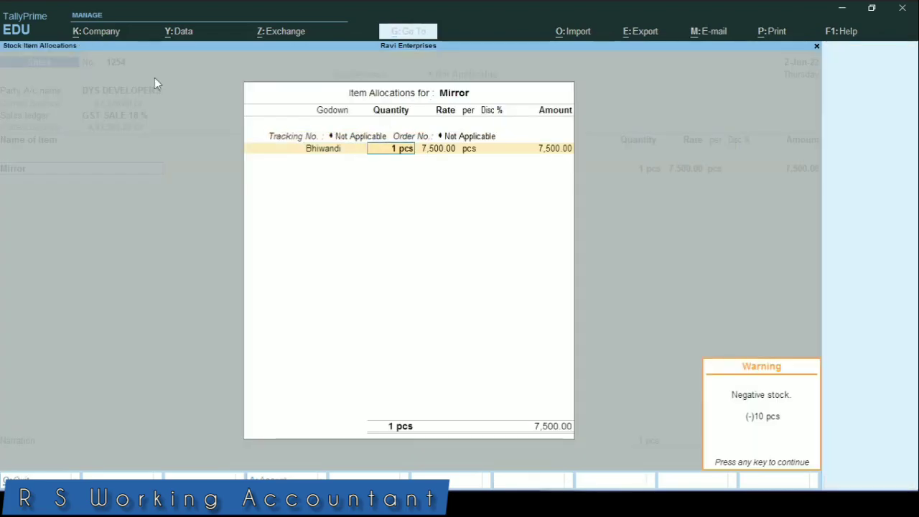
Keep the Mirror's rate of 7,500.00, set its discount to 50 % and accept the item line.
key("Return")
key("Return")
key("Return")
type("50")
key("Return")
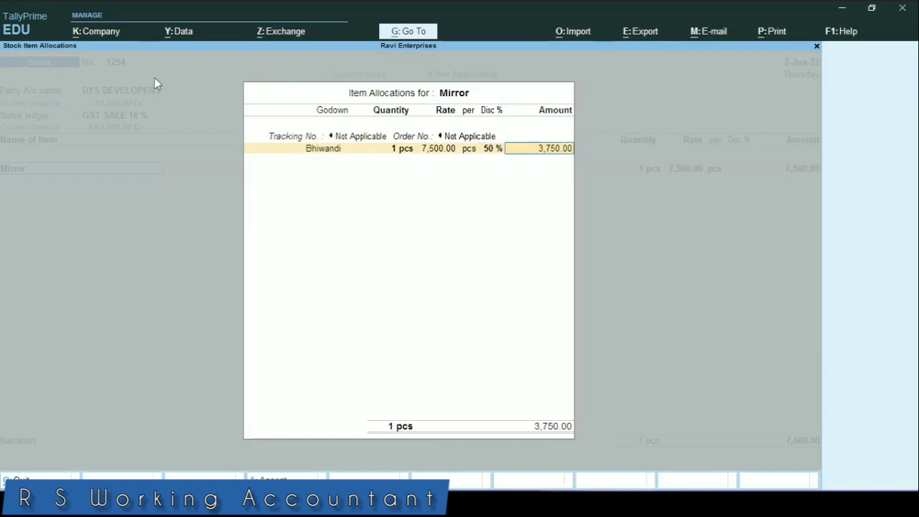
key("Return")
key("Return")
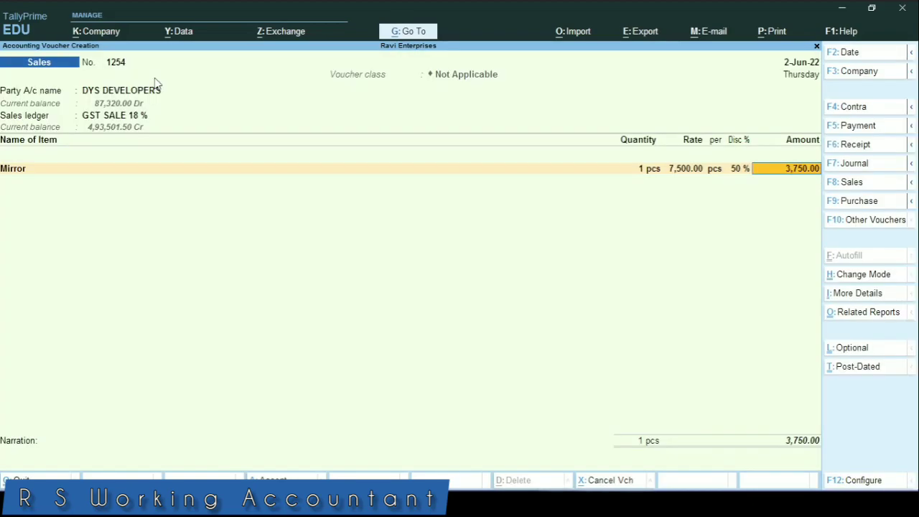
key("Return")
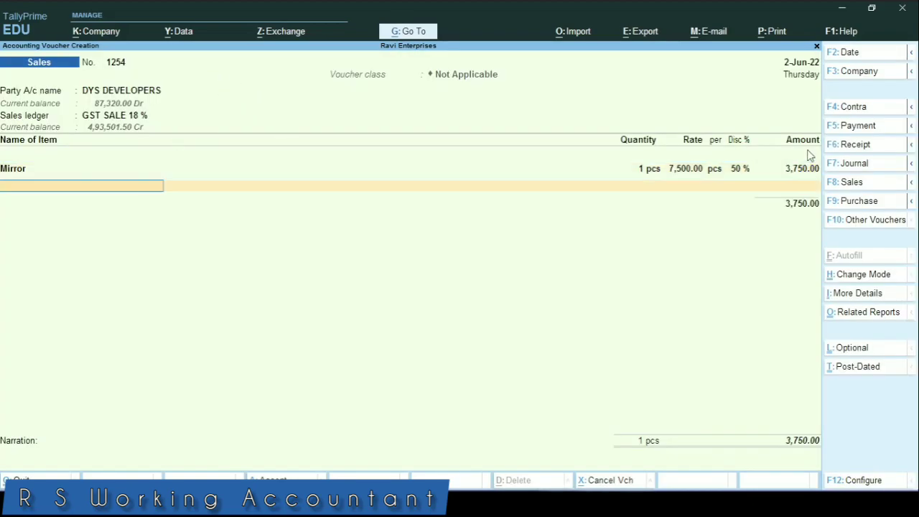
type("Mir")
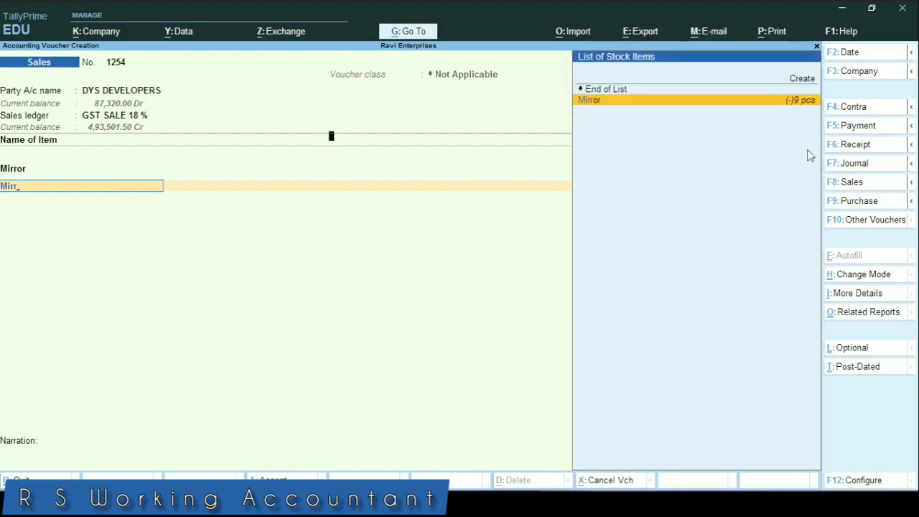
type("r")
key("Return")
key("Return")
key("Return")
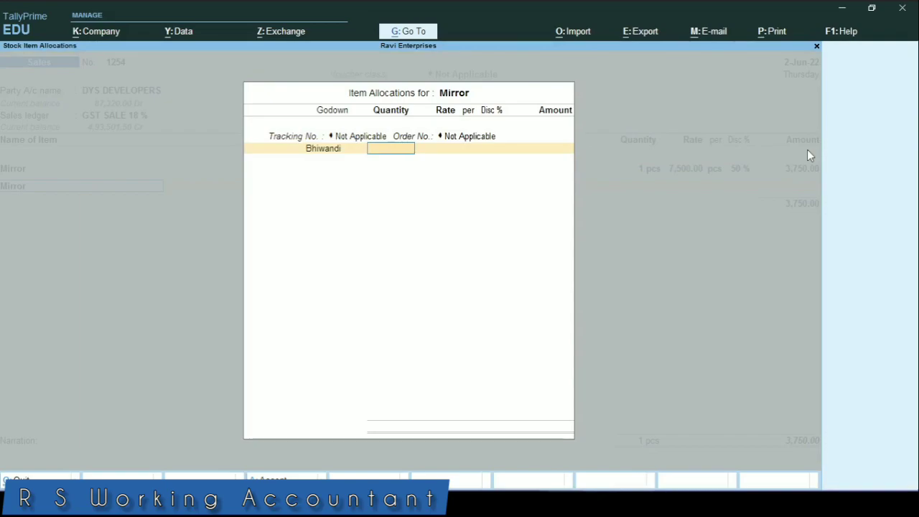
key("BackSpace")
key("BackSpace")
key("Escape")
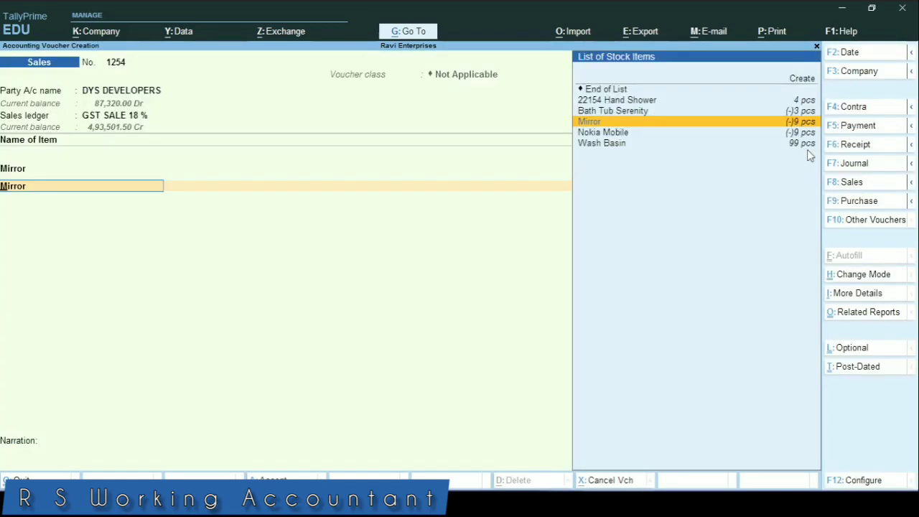
Enter Wash Basin as the second item with a quantity of 20 pcs from the Bhiwandi godown.
type("Wash")
key("Return")
key("Return")
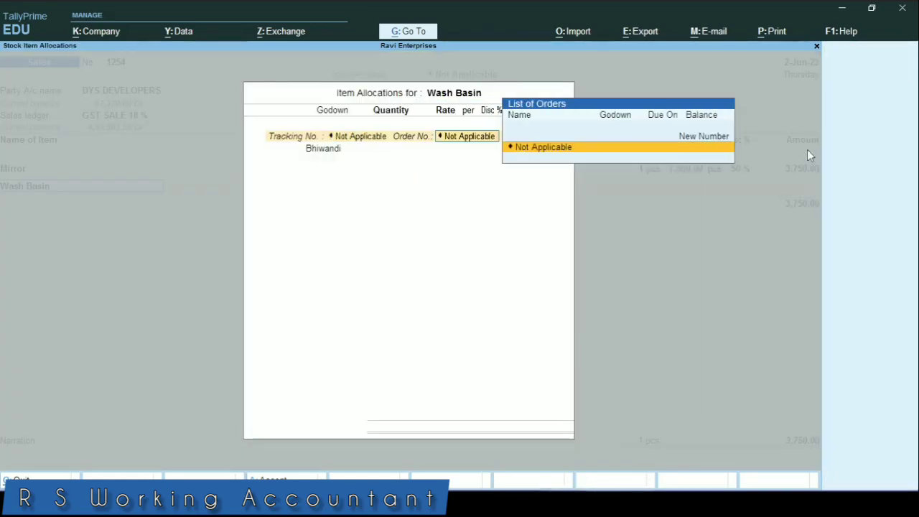
key("Return")
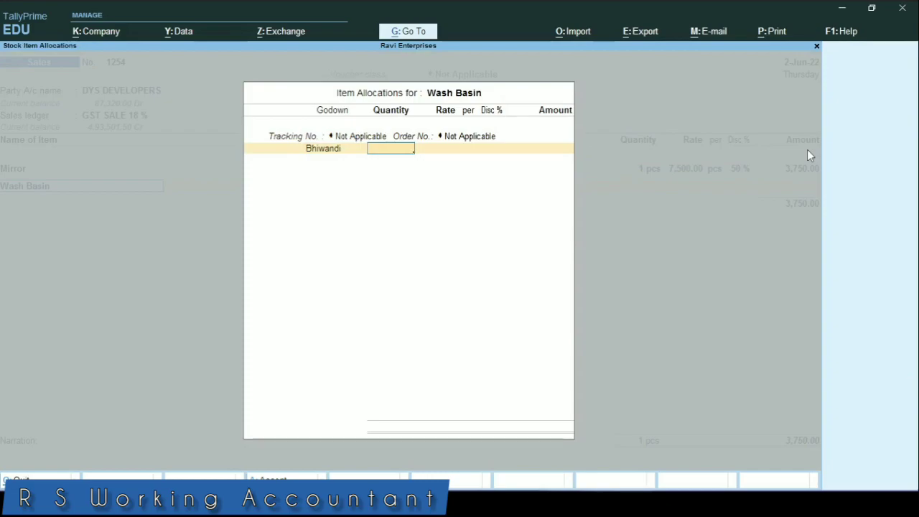
type("20")
key("Return")
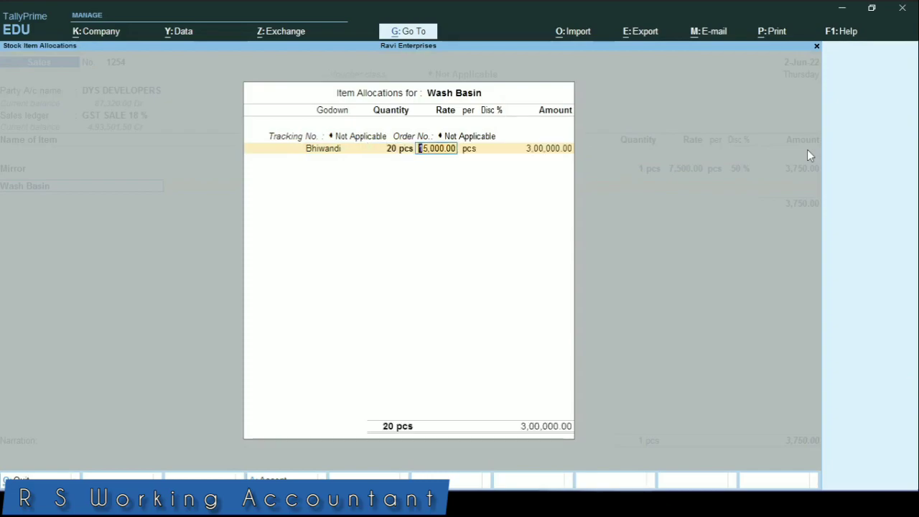
Set the Wash Basin's rate to 3,500 and its discount to 15 %, and accept the item line.
type("3500")
key("Return")
key("Return")
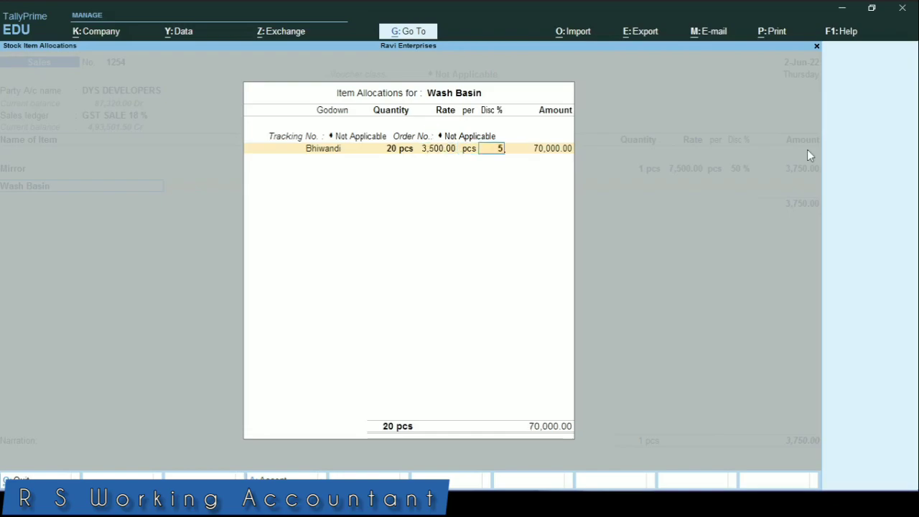
type("15")
key("Return")
key("Return")
key("Return")
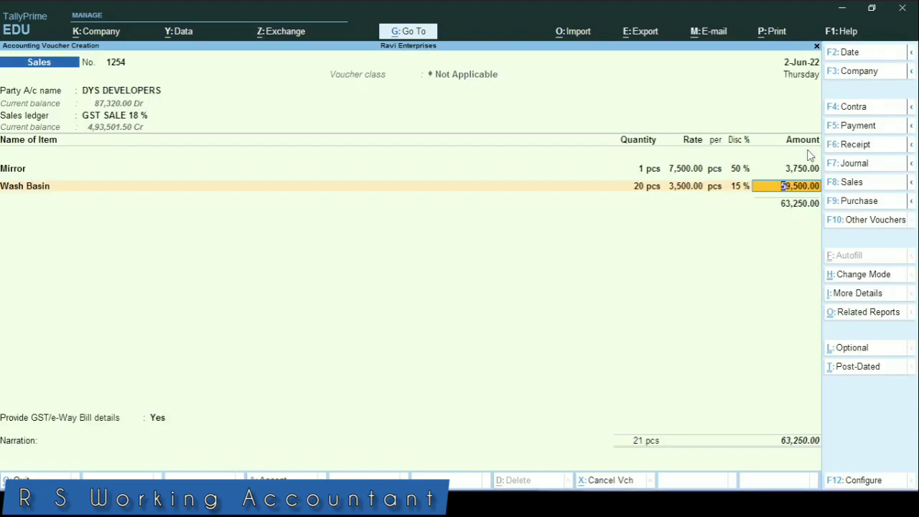
key("Return")
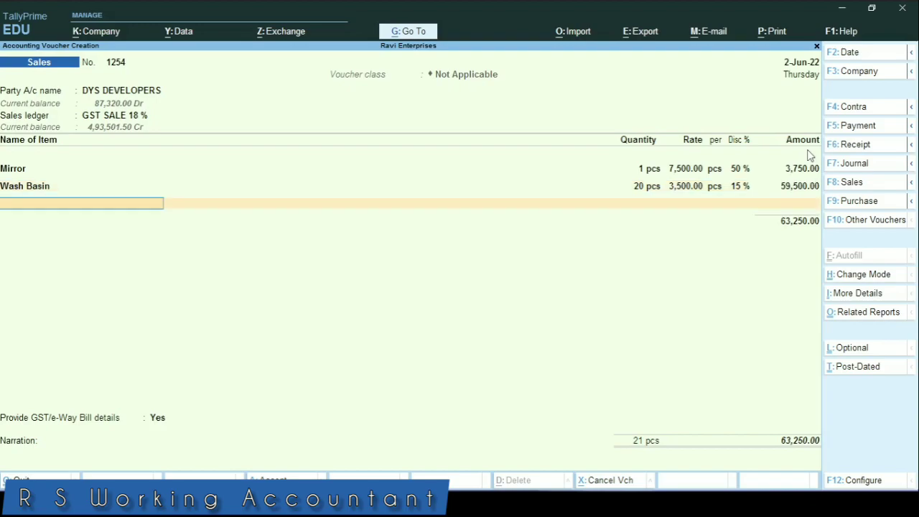
Add another Wash Basin line for 2 pcs from the Bhiwandi godown at a rate of 0, with no discount or amount.
type("Wi")
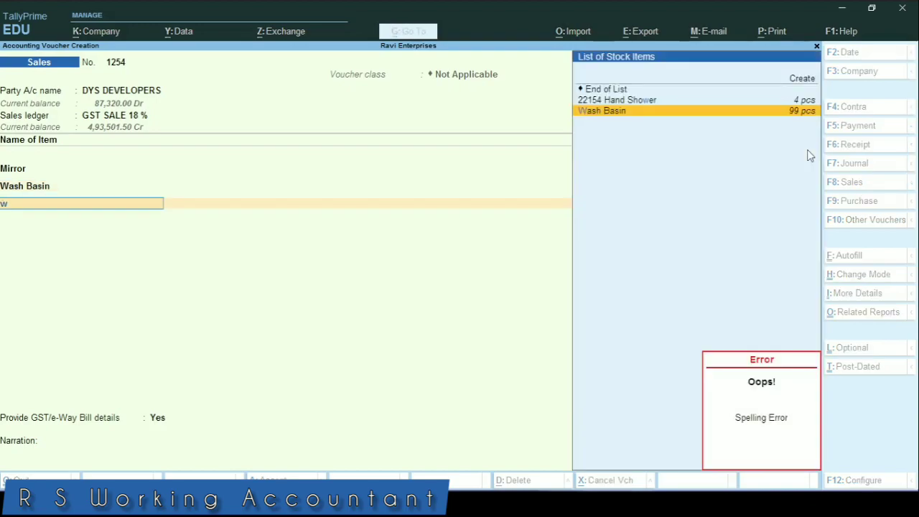
key("Return")
key("Return")
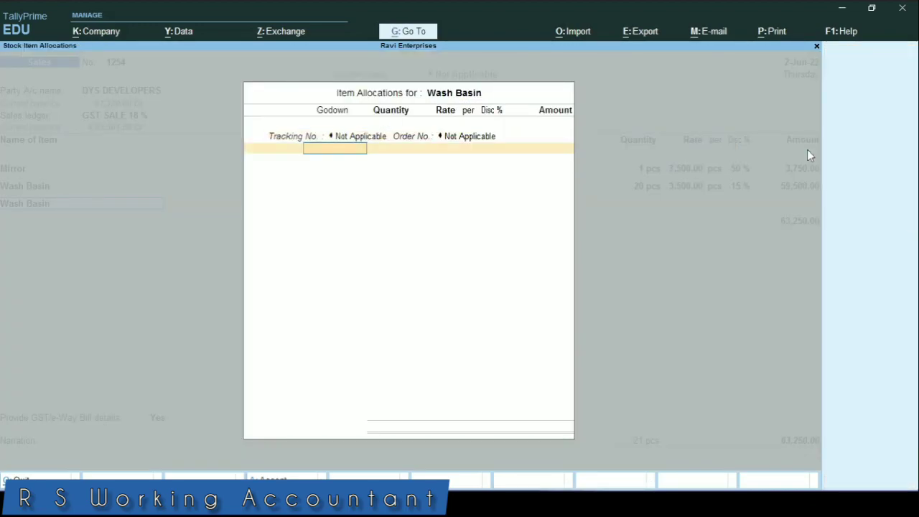
type("1")
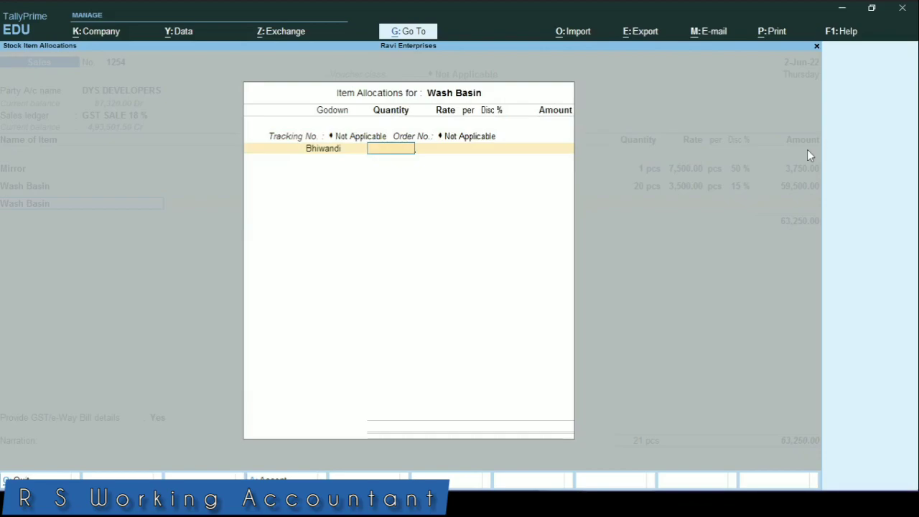
type("2")
key("Return")
type("0")
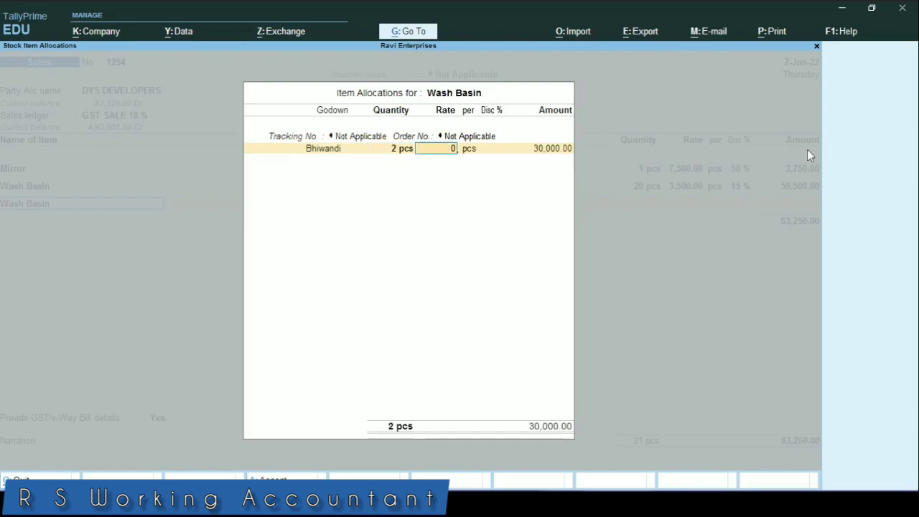
key("Return")
key("Return")
key("Return")
key("Return")
key("Return")
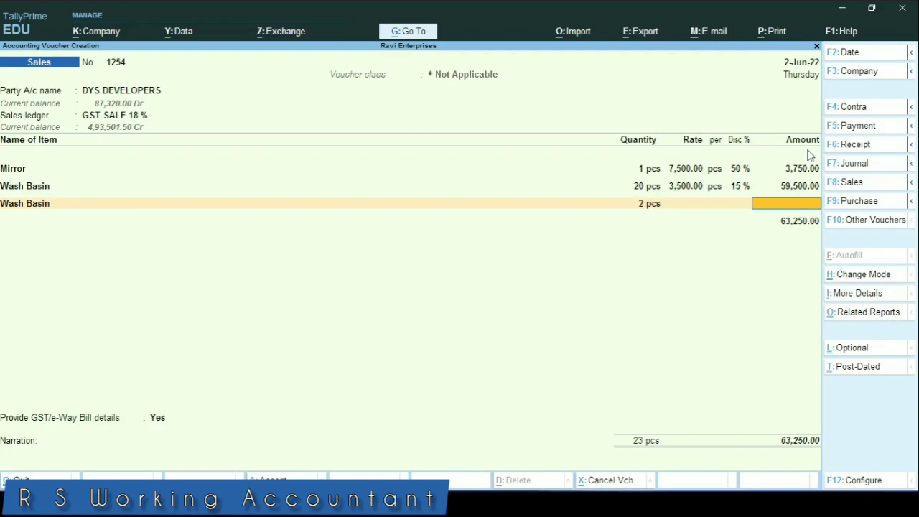
key("Return")
Add the tax ledgers Sale Cgst 9% and Sale Sgst 9% below the item lines.
type("Sal")
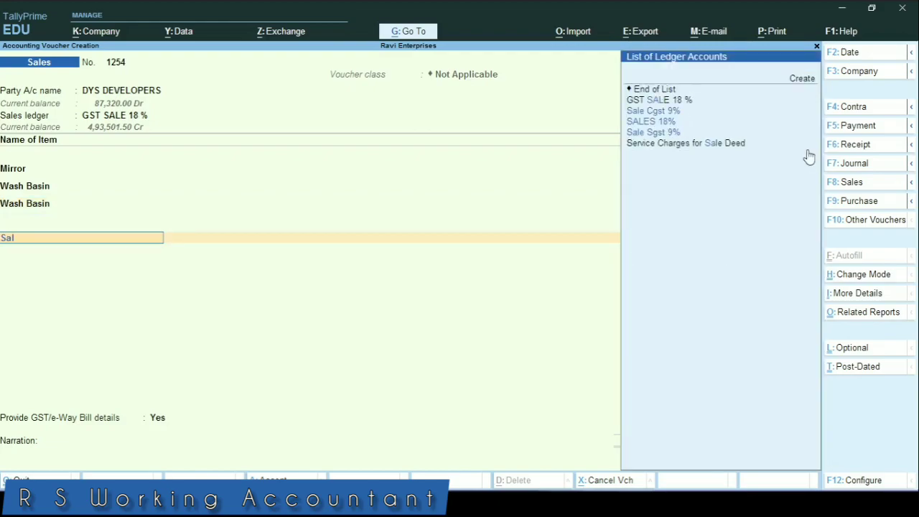
key("Return")
key("Return")
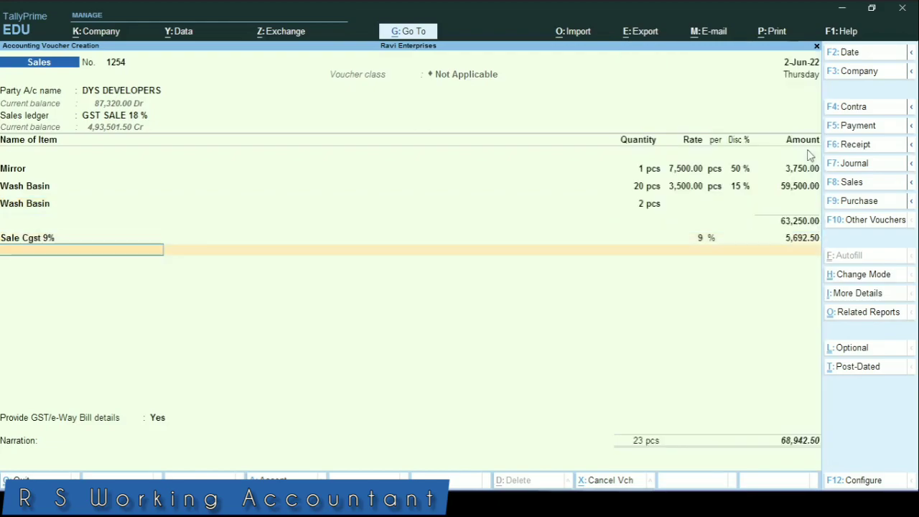
type("Sale")
key("Down")
key("Down")
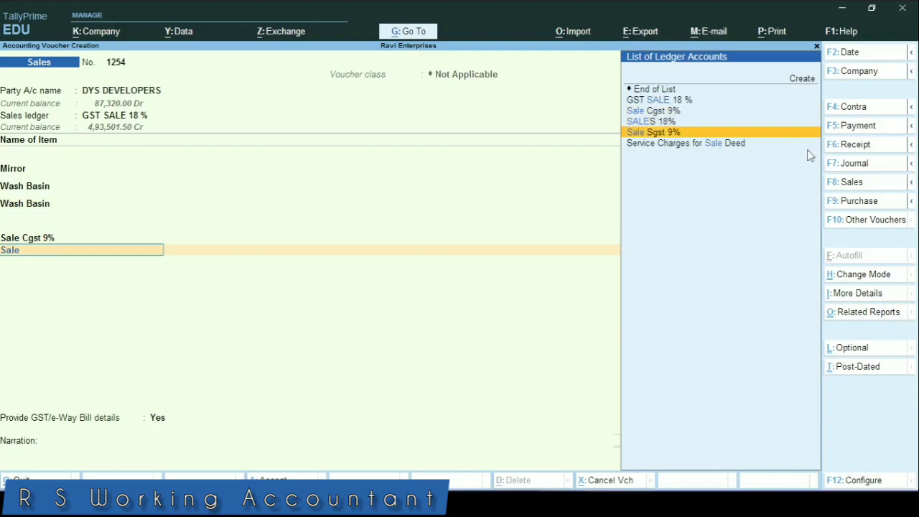
key("Return")
Check the tax amount by calculating 63250*9% in the built-in calculator, and return to the voucher.
key("ctrl+n")
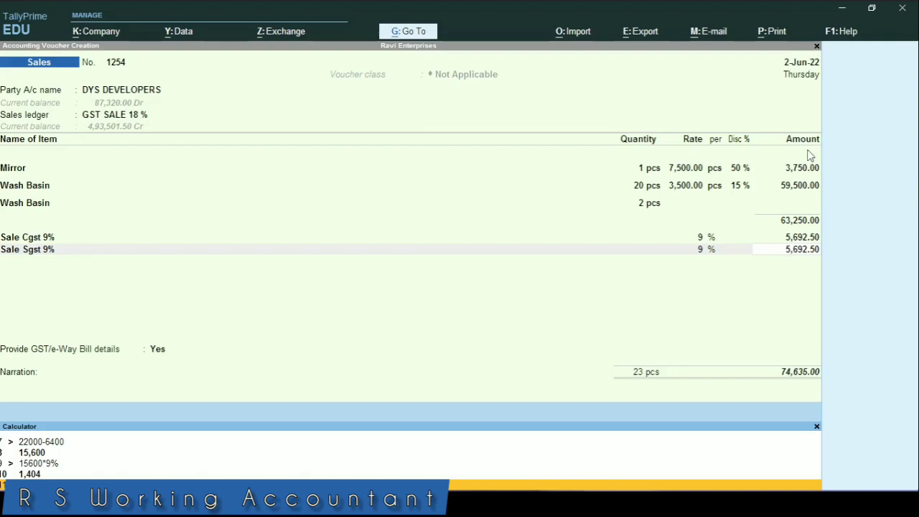
key("Return")
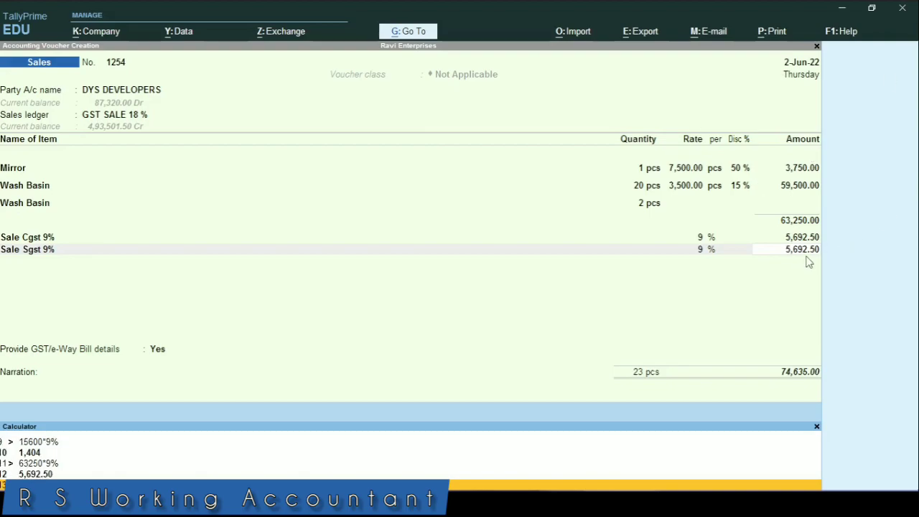
key("ctrl+m")
key("ctrl+m")
key("Return")
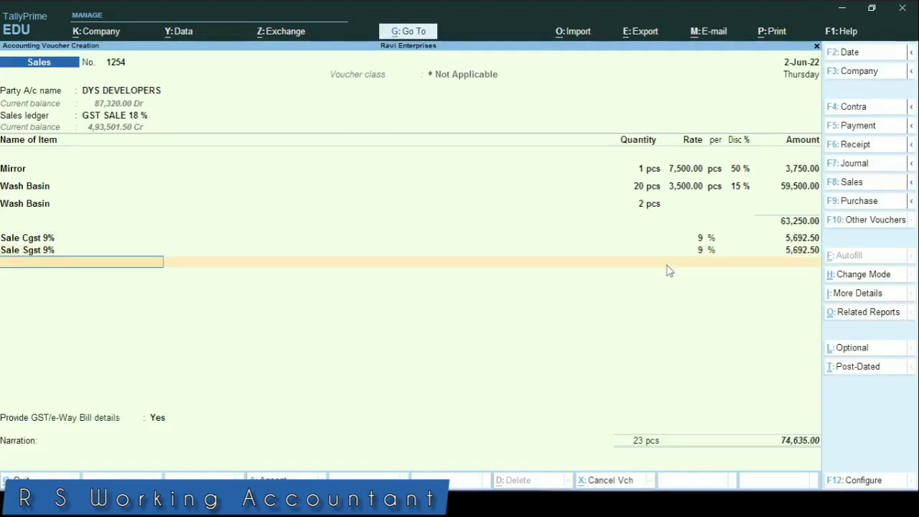
Finish the tax ledger list, set Provide GST/e-Way Bill details to No, and accept the voucher total.
key("Return")
key("Up")
key("Return")
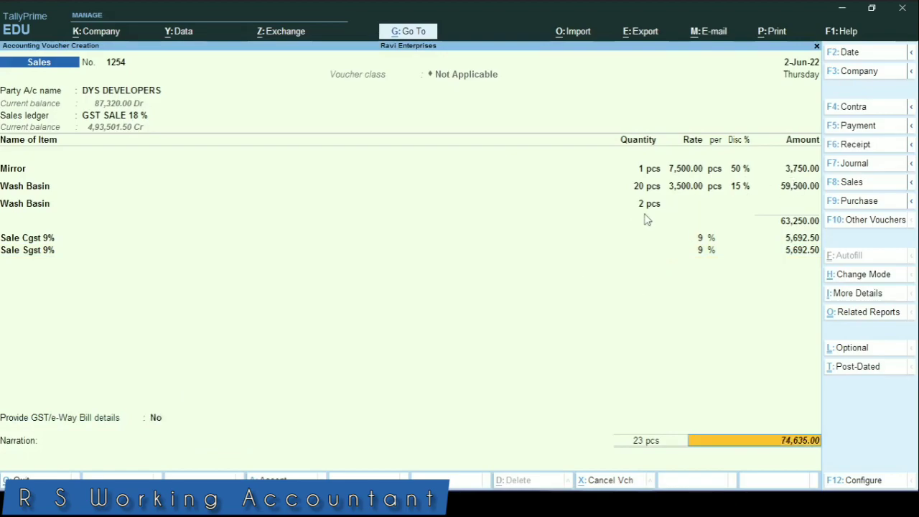
key("Return")
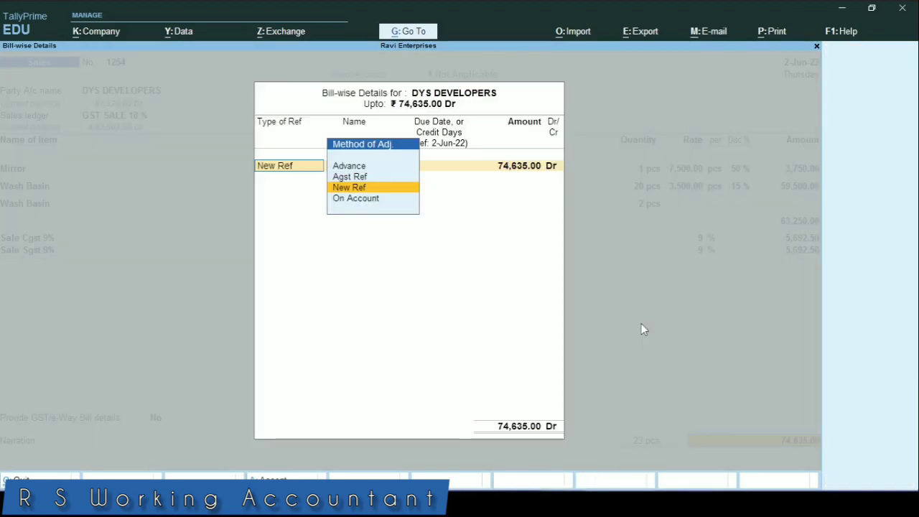
Accept the New Ref bill allocation and save the voucher without a narration, declining to send its details for e-Way Bill generation.
key("Return")
key("Return")
key("Return")
key("Return")
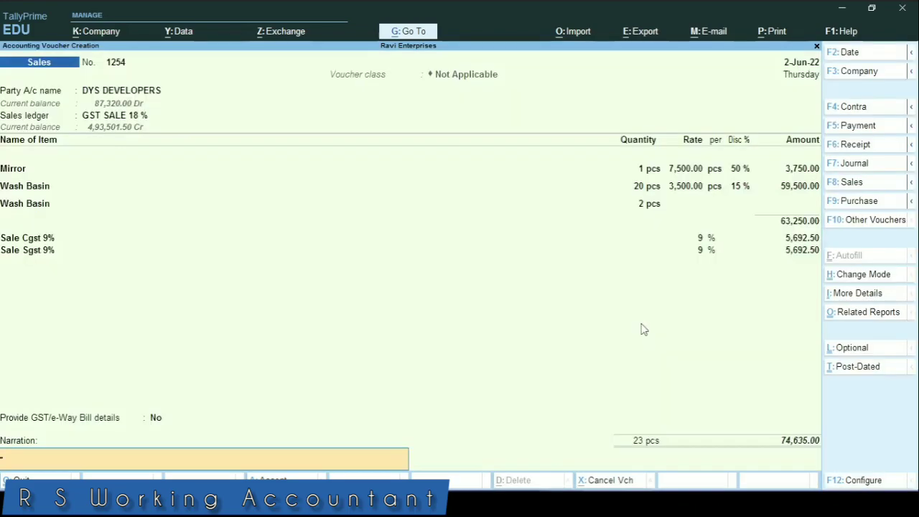
key("Return")
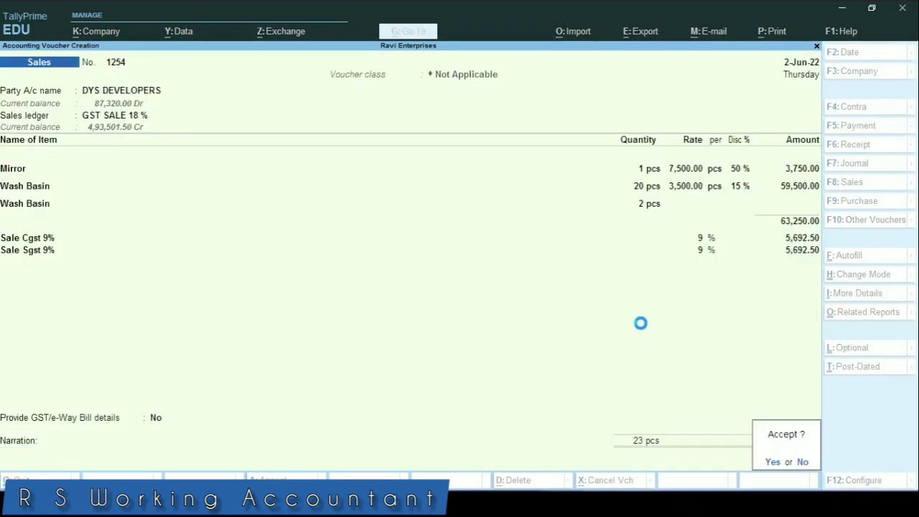
key("Return")
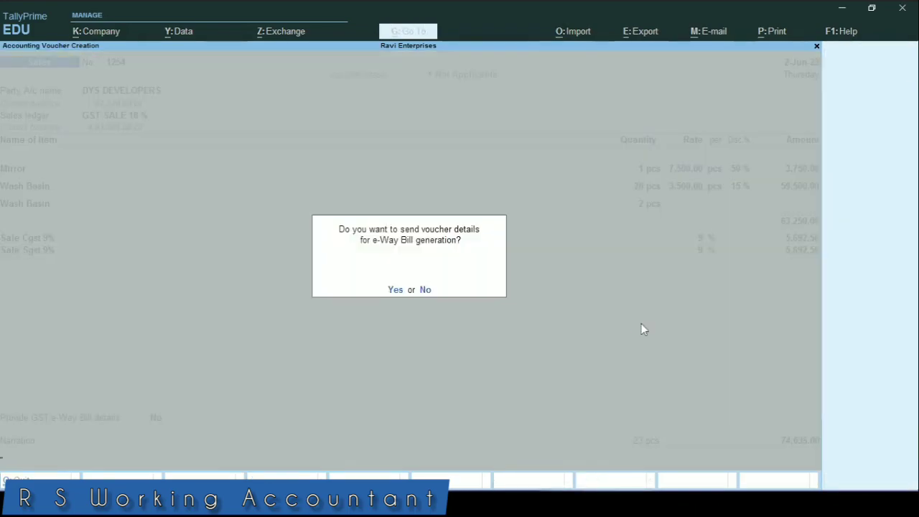
key("n")
Reopen the saved sales voucher to review its item lines, and return to the Gateway of Tally.
key("Page_Up")
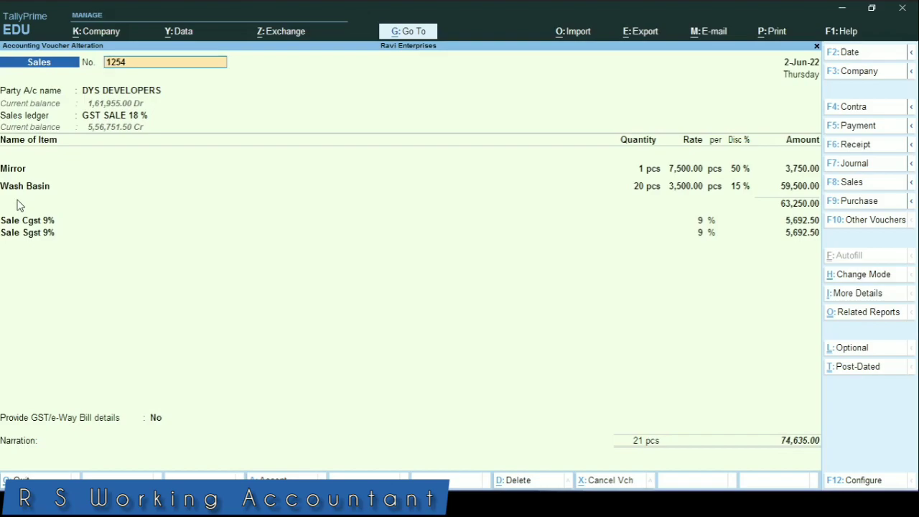
key("Escape")
key("y")
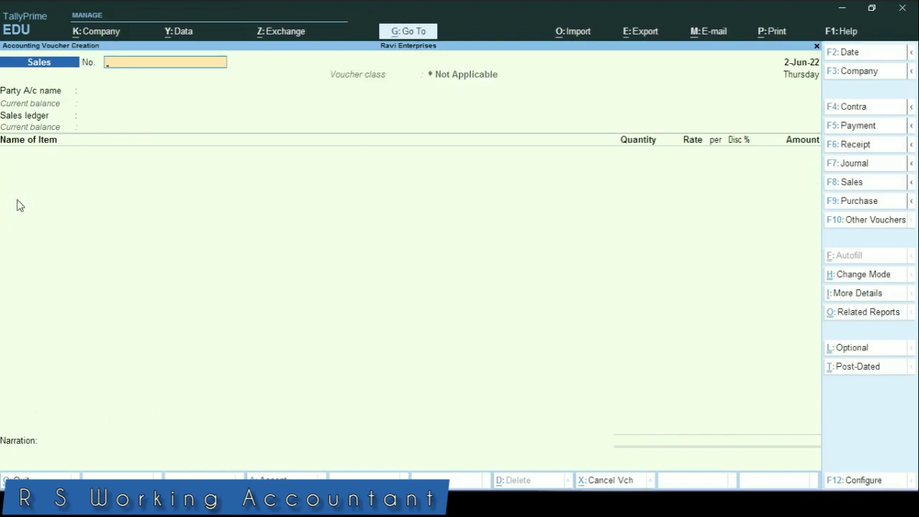
key("Escape")
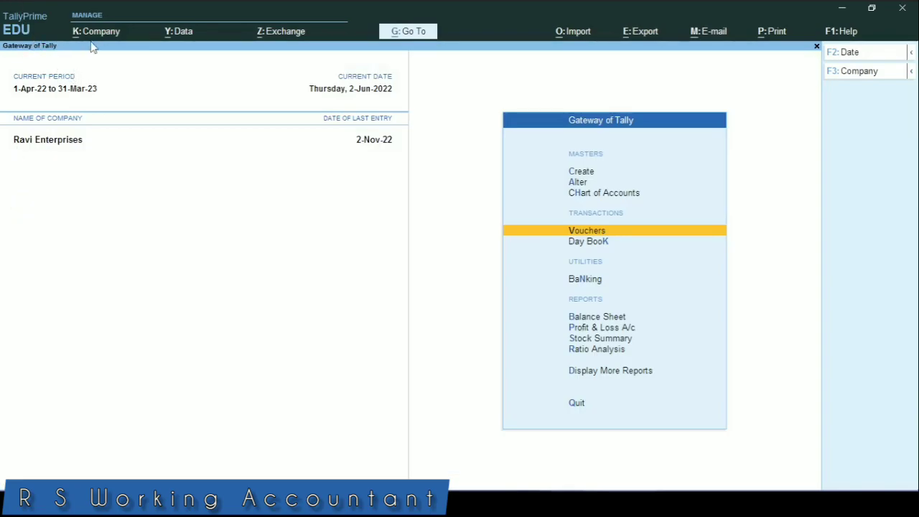
key("Escape")
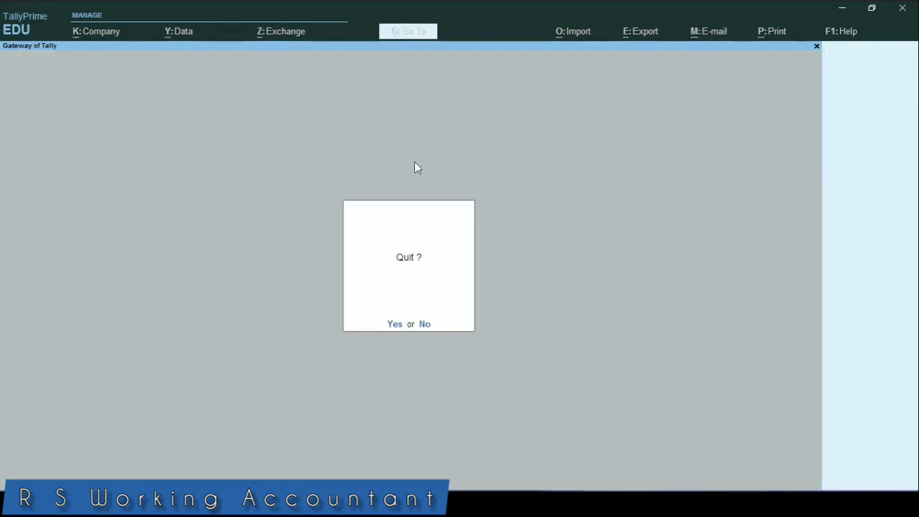
key("n")
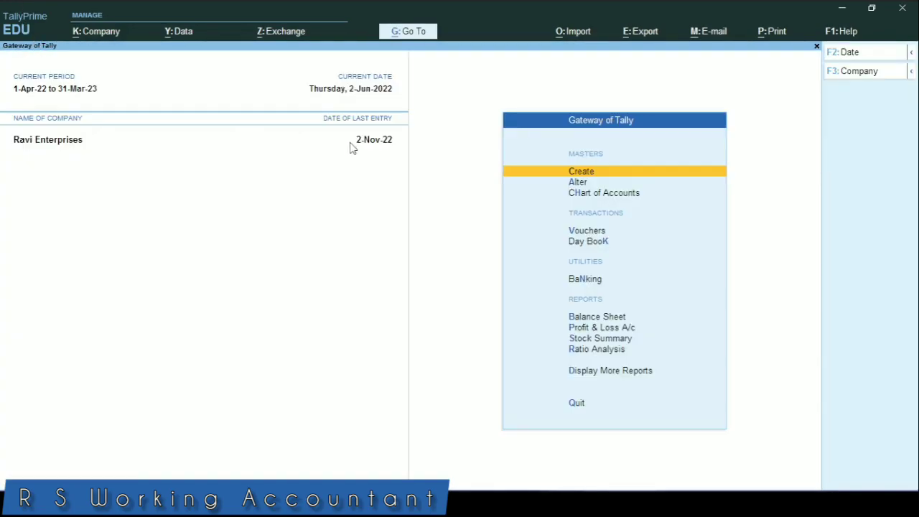
Open the Sales voucher type for alteration from the accounting masters.
left_click(408, 31)
key("Up")
key("Up")
key("Up")
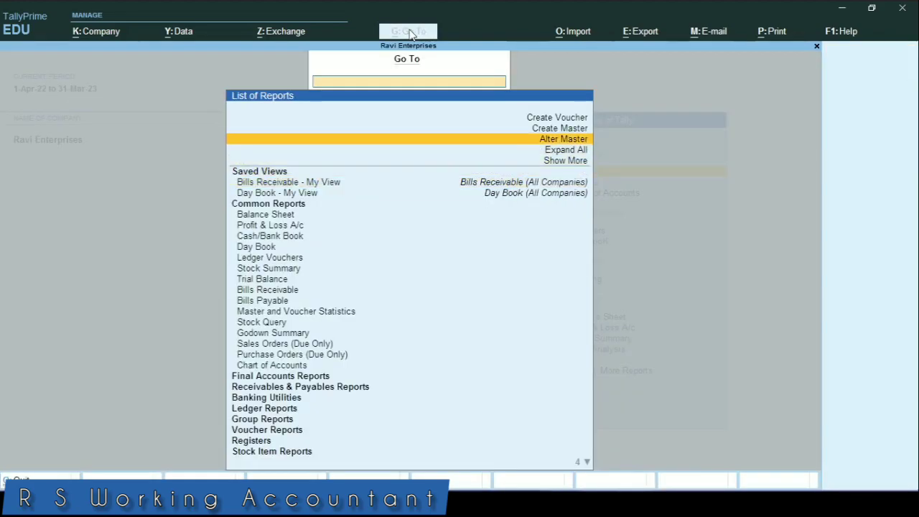
key("Return")
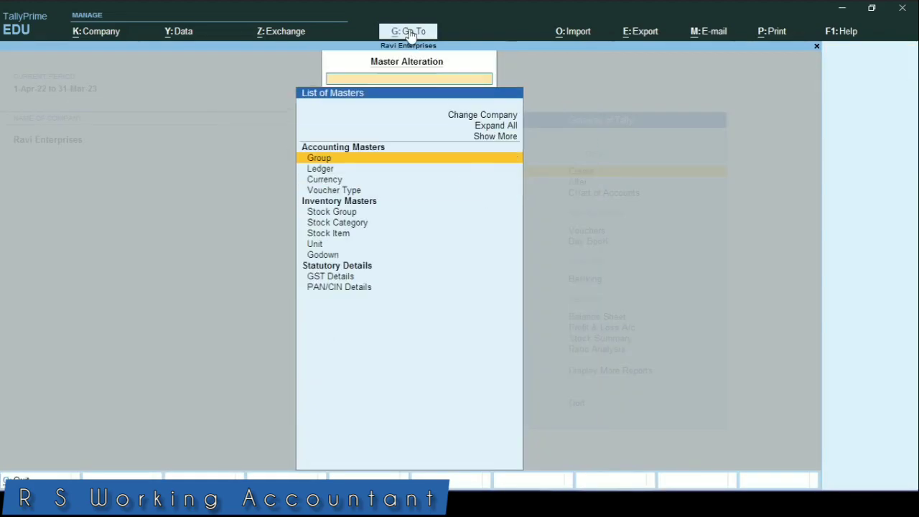
key("Down")
key("Down")
key("Up")
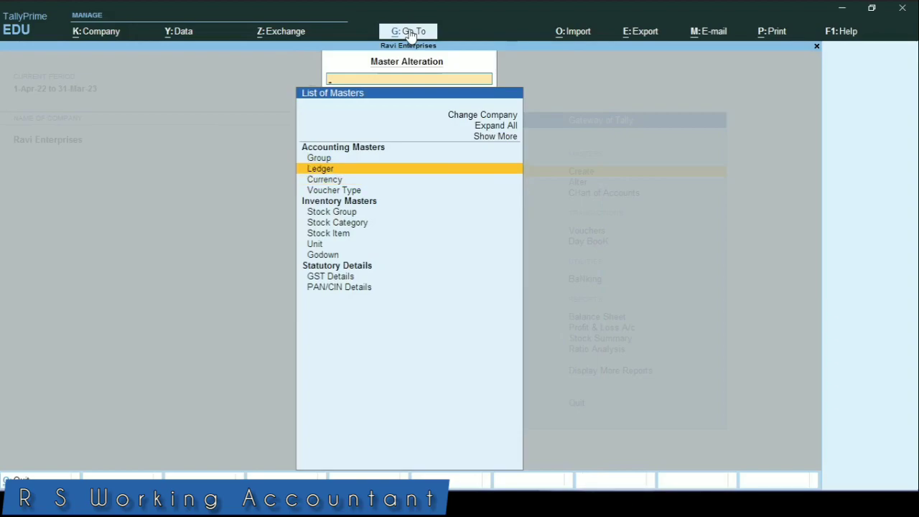
key("Down")
key("Down")
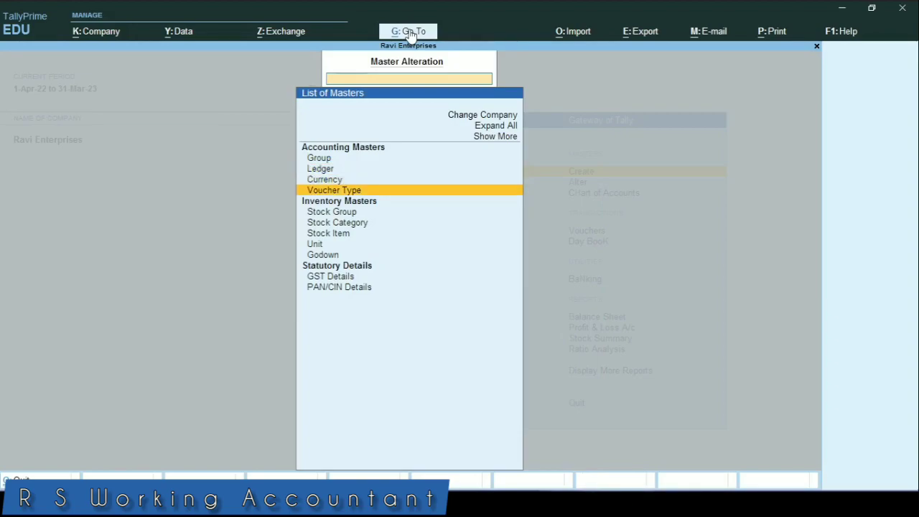
key("Return")
key("Down")
key("Down")
key("Down")
key("Down")
key("Down")
key("Down")
key("Down")
key("Down")
key("Down")
key("Down")
key("Down")
key("Down")
key("Down")
key("Down")
key("Down")
key("Down")
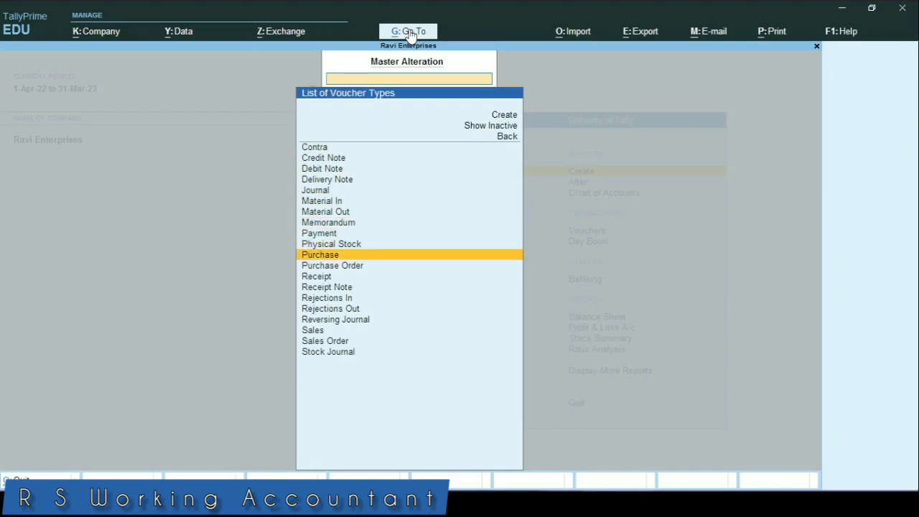
key("Down")
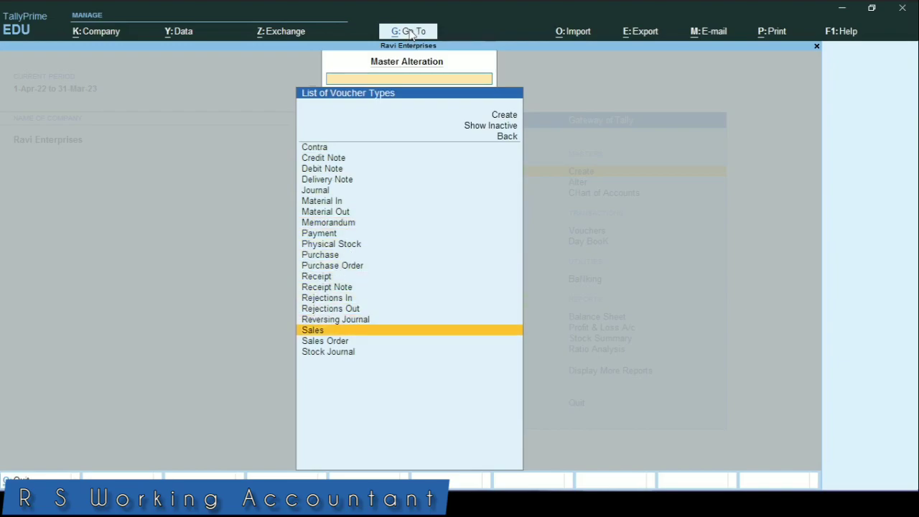
key("Return")
Set Allow zero-valued transactions to Yes for the Sales voucher type, save it, and leave the master alteration.
key("Return")
key("Return")
key("Return")
key("Return")
key("Return")
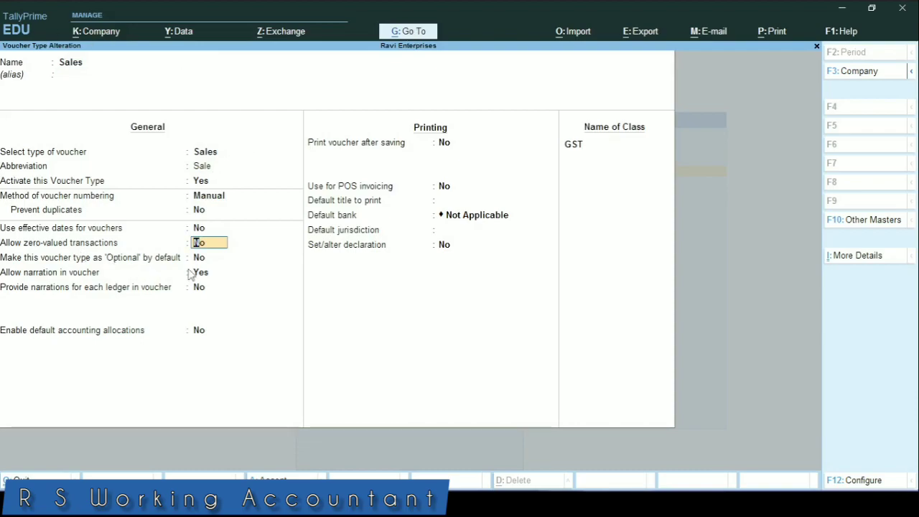
key("y")
key("ctrl")
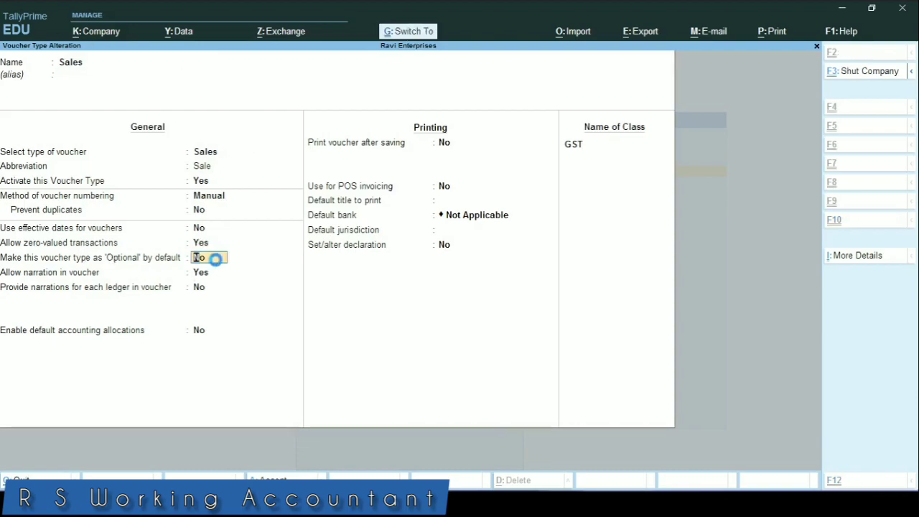
key("ctrl+a")
key("Escape")
key("Escape")
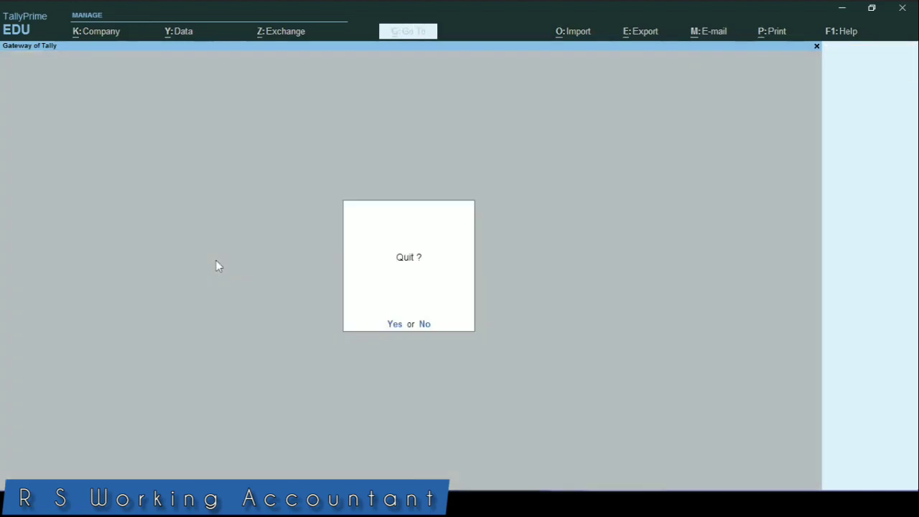
Open the ledger vouchers report for DYS DEVELOPERS.
key("Escape")
type("dalDys")
key("Return")
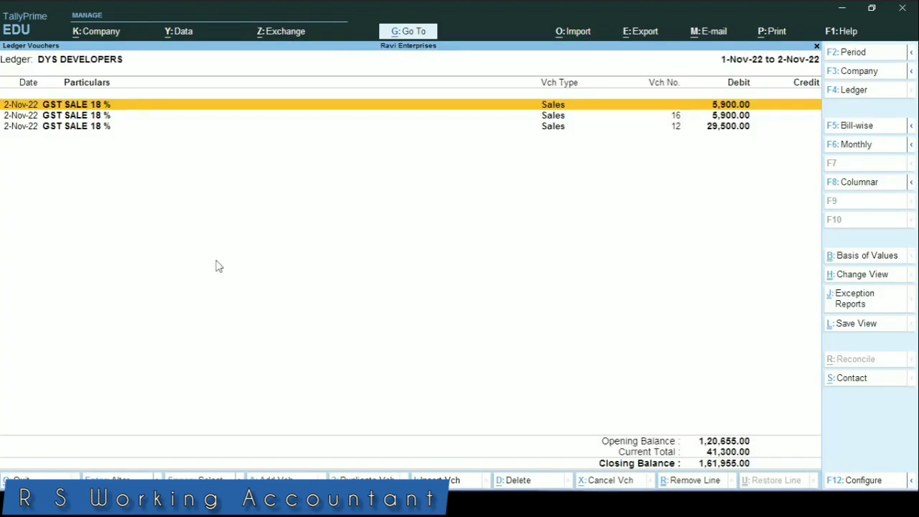
View the item lines of the 2-Nov-22 sales voucher for 29,500, and return to the ledger report.
key("Down")
key("Down")
key("Return")
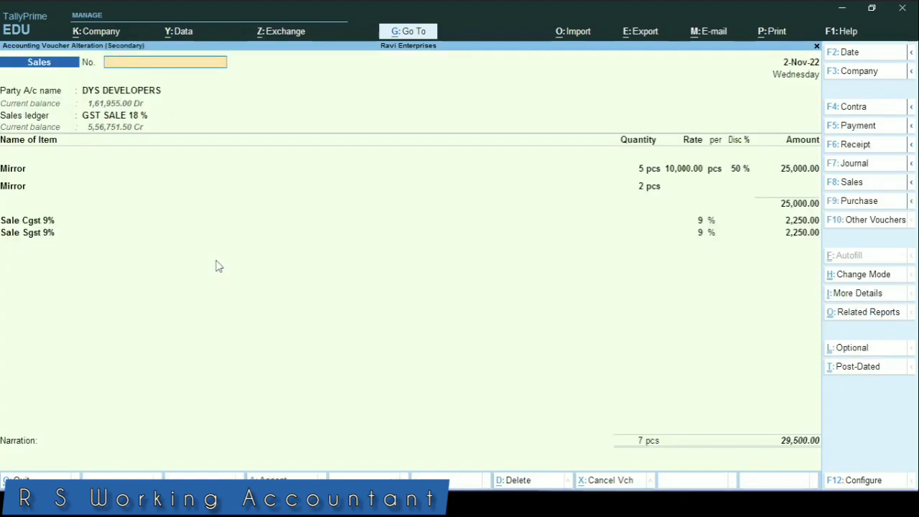
key("Escape")
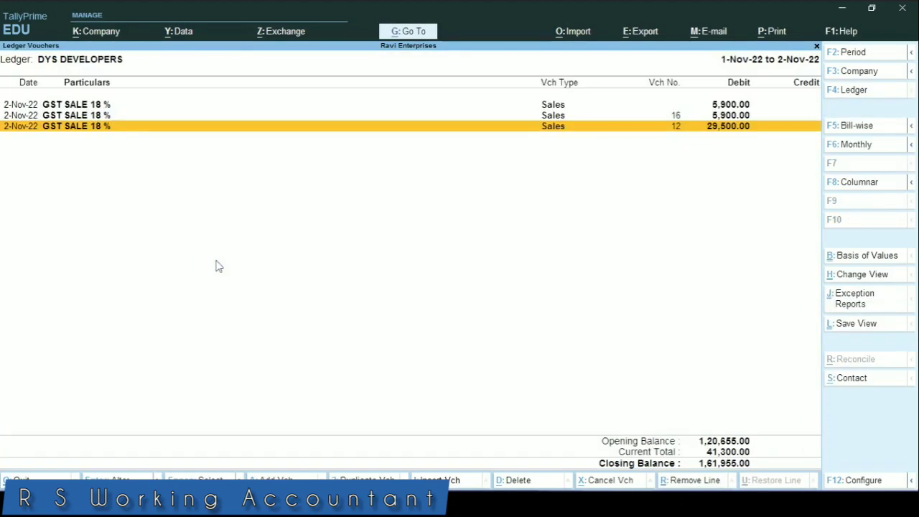
Change the ledger report's period to start from 1-4-22.
key("Up")
key("Up")
key("F2")
type("1-4-22")
key("Return")
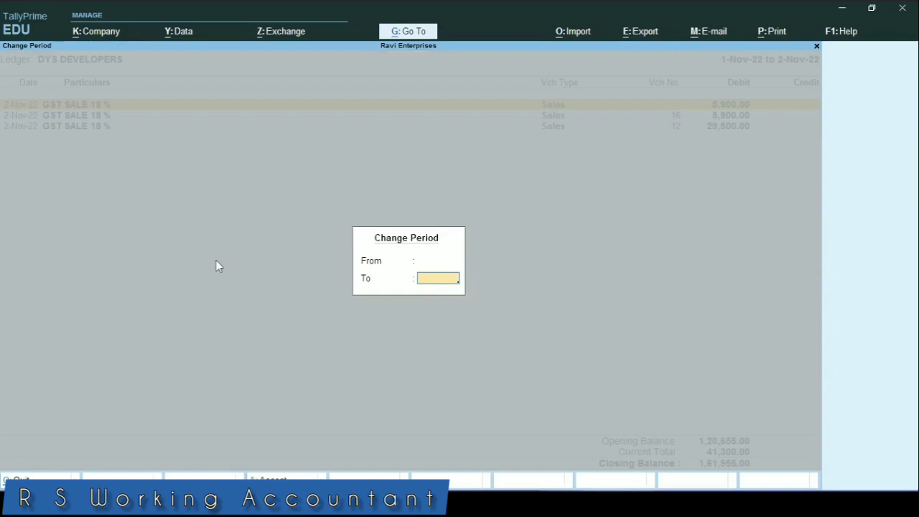
key("Return")
Open the 2-Jun-22 GST SALE 18 % voucher for 74,635 from the ledger report for alteration.
key("Down")
key("Down")
key("Down")
key("Down")
key("Down")
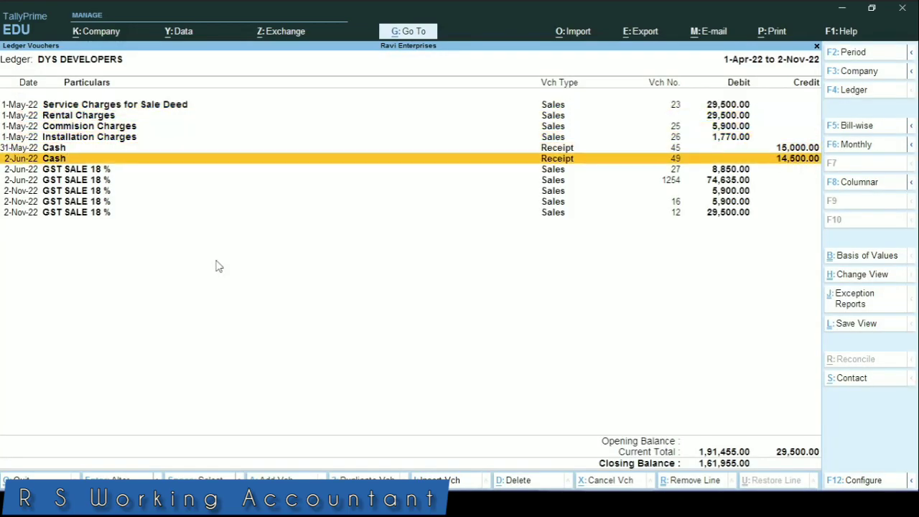
key("Down")
key("Return")
key("BackSpace")
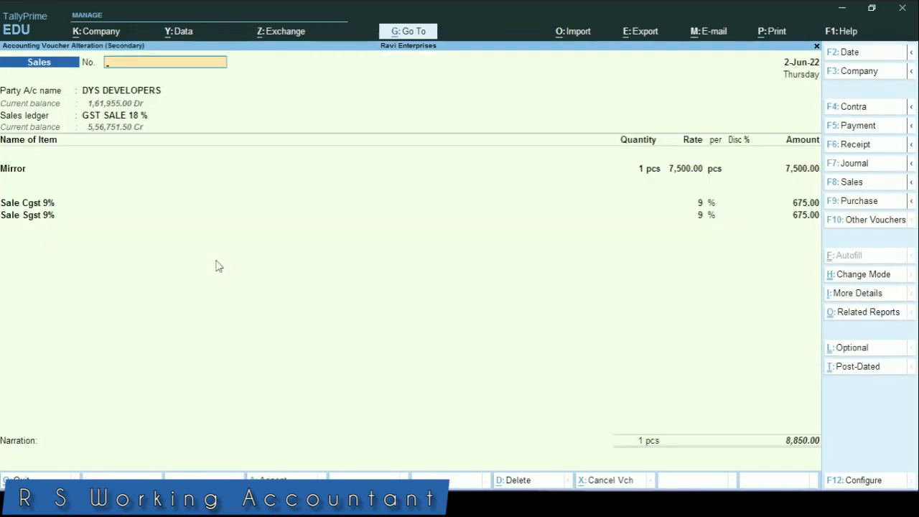
key("Escape")
key("Return")
key("Down")
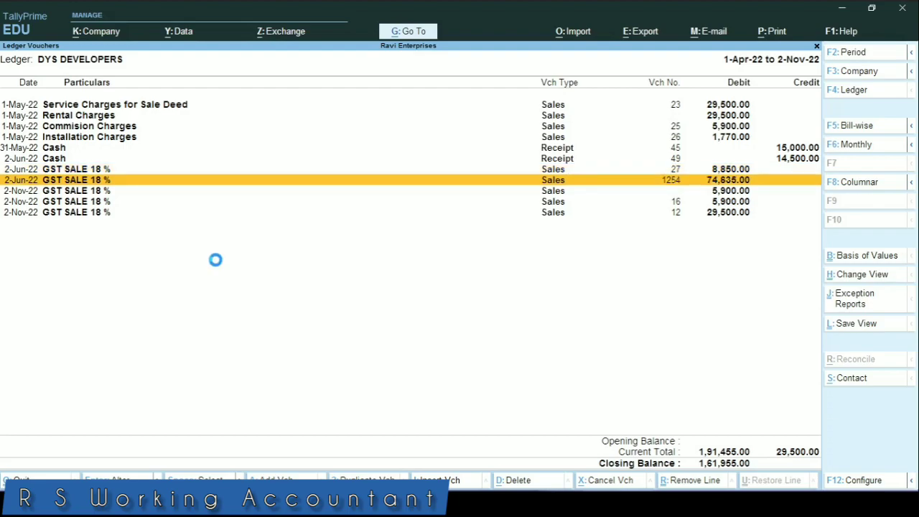
key("Return")
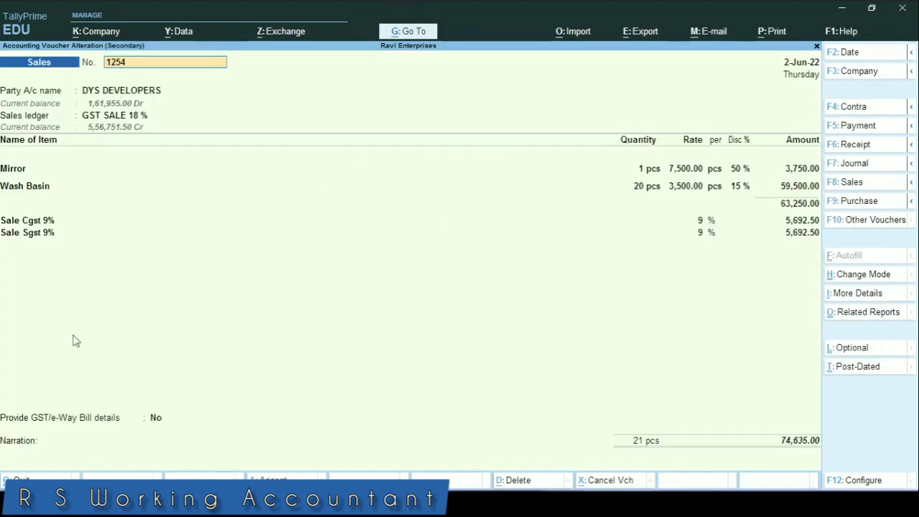
Keep the voucher's number, party, dispatch and party details as they are, and move on to its sales ledger.
key("Return")
key("Return")
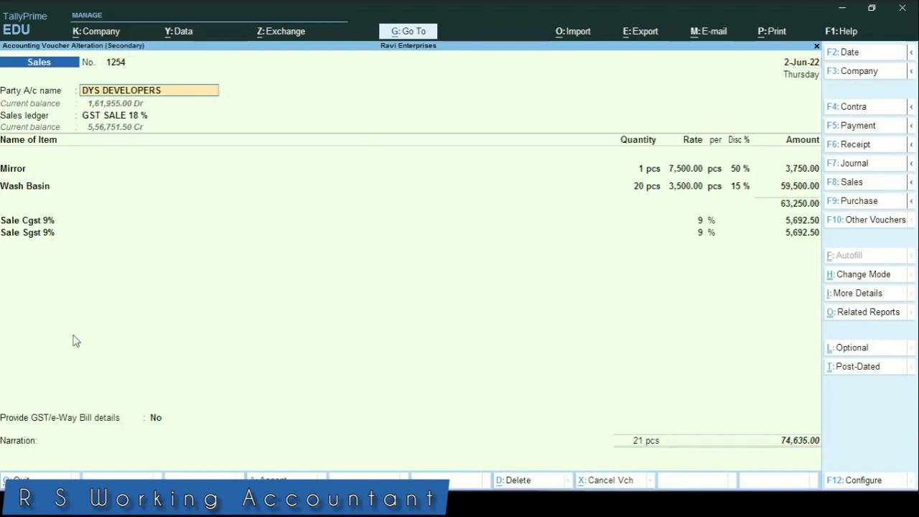
key("Return")
key("Return")
key("Return")
key("Return")
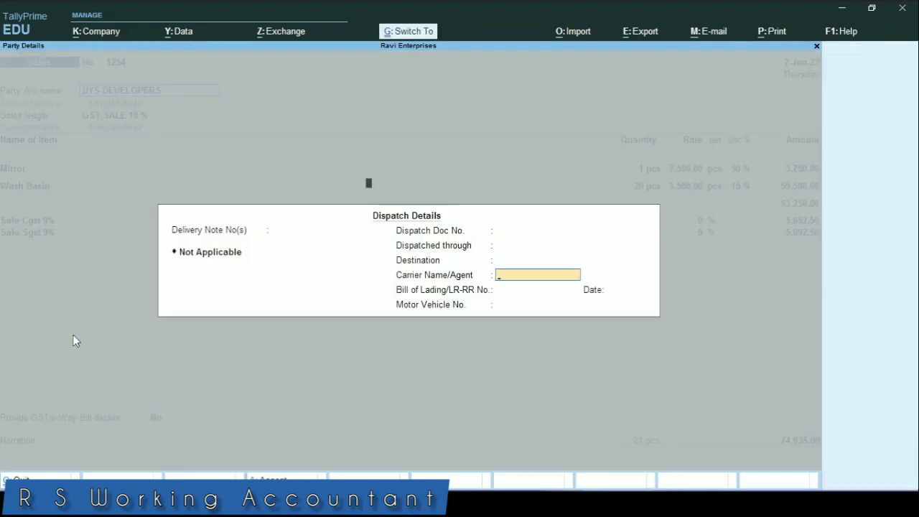
key("Return")
key("Return")
key("Return")
key("Return")
key("Return")
key("Return")
key("Return")
key("Return")
key("Return")
key("Return")
key("Return")
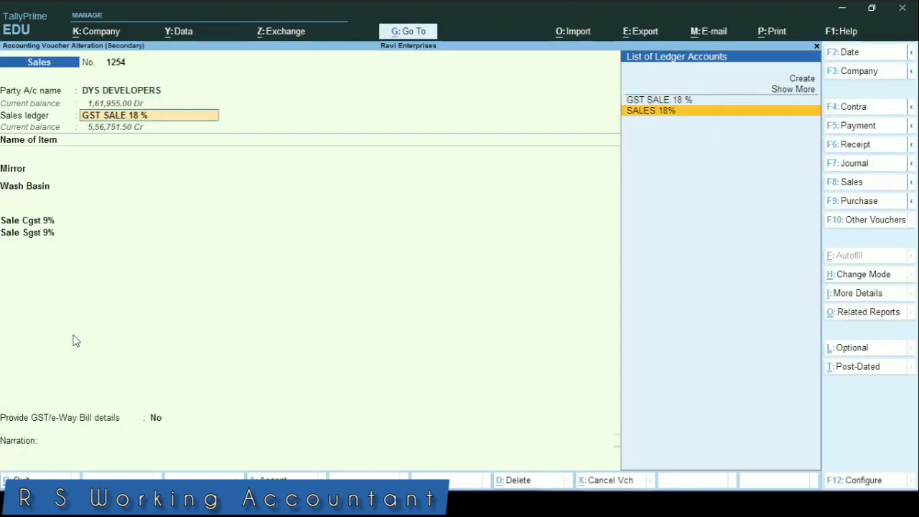
Add Wash Basin as a third item line of the voucher, allocated from the Bhiwandi godown with a quantity of 2.
key("Return")
key("Down")
key("Down")
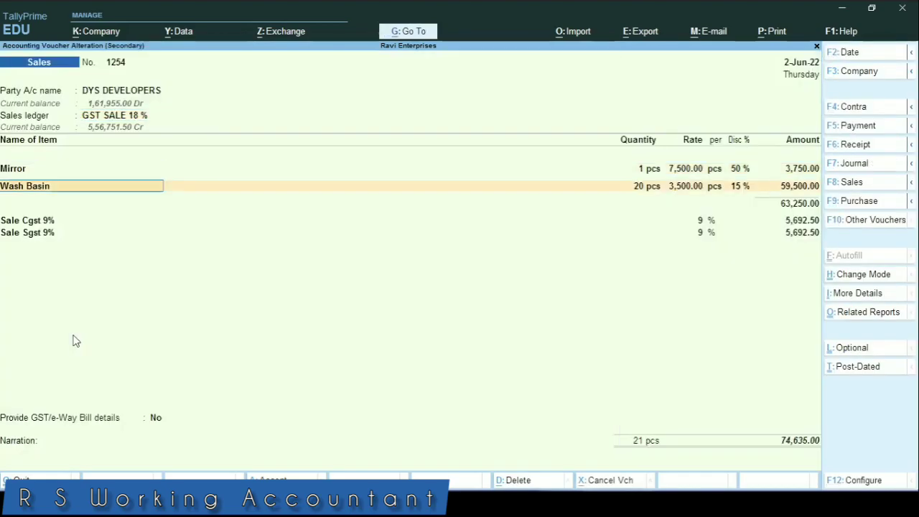
type("Wash")
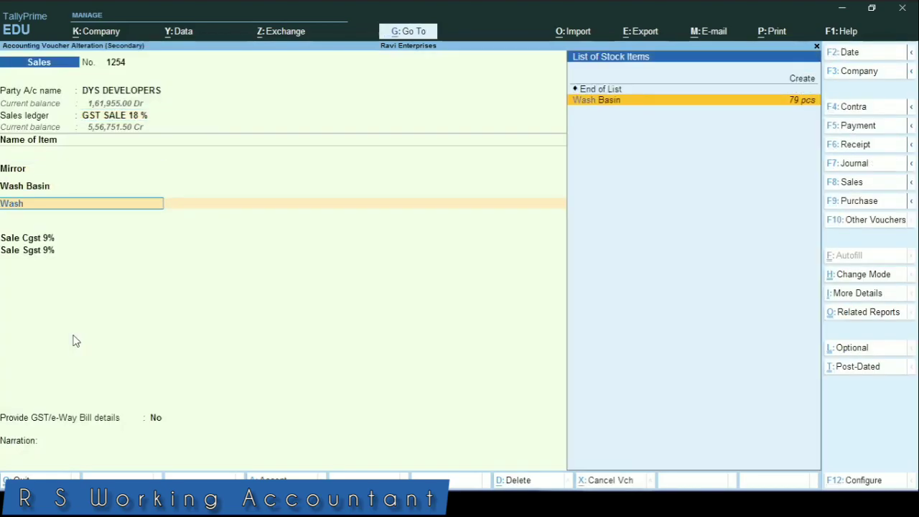
key("Return")
key("Return")
key("Return")
key("Return")
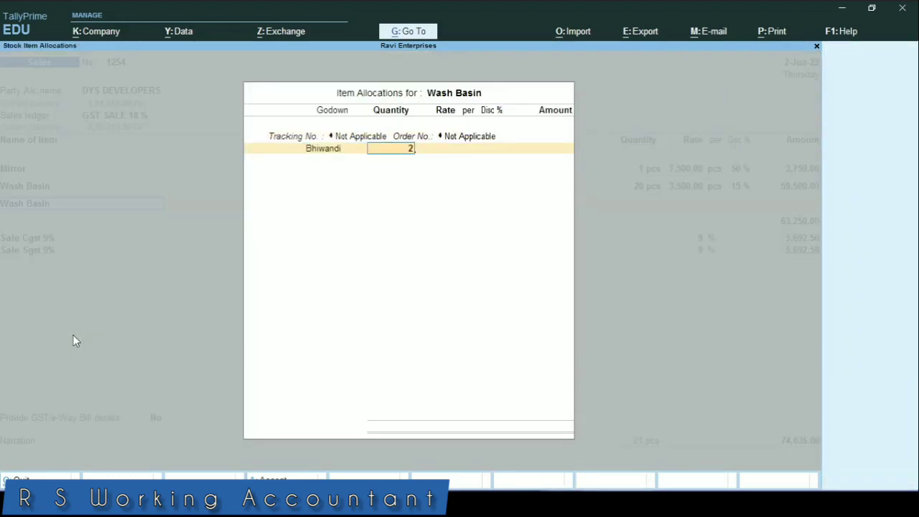
Bring up the list of voucher types for master alteration without leaving the voucher.
left_click(409, 32)
key("Up")
key("Up")
key("Up")
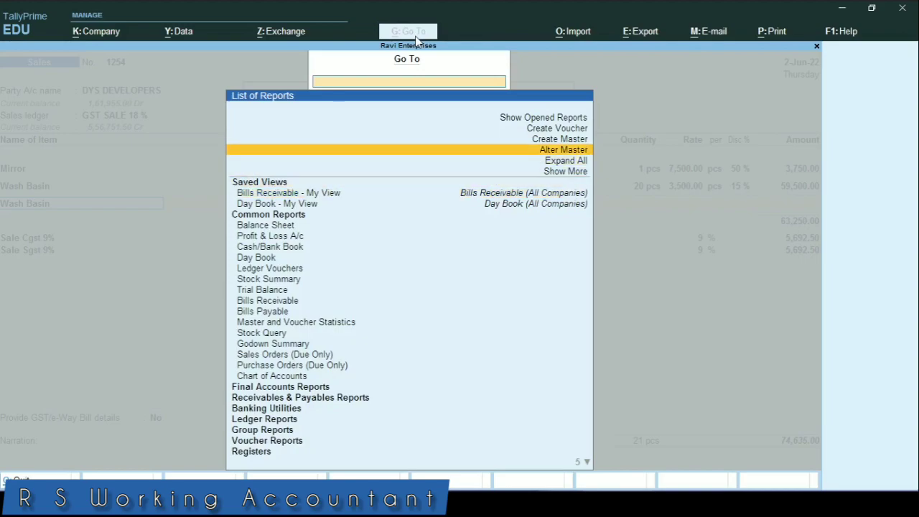
key("Return")
key("Down")
key("Down")
key("Down")
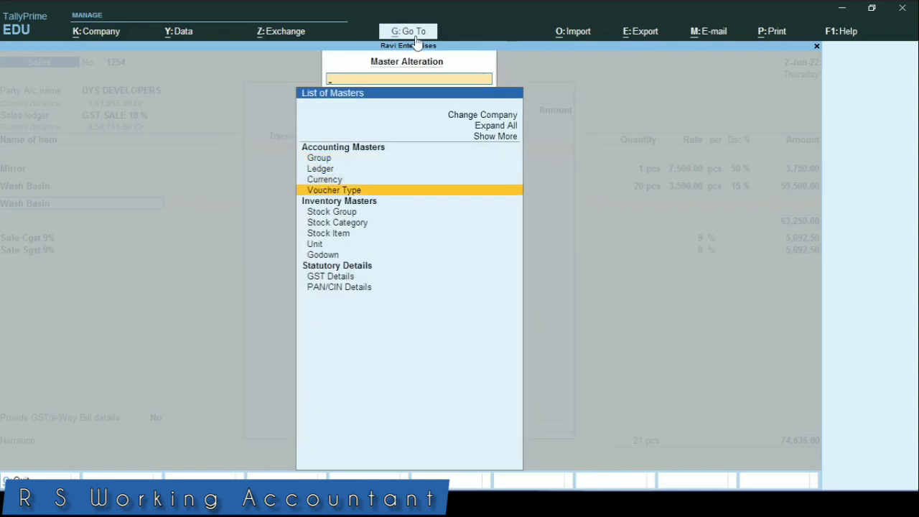
key("Return")
Open the Sales voucher type for alteration to check its zero-valued transactions setting.
key("Down")
key("Down")
key("Down")
key("Down")
key("Down")
key("Down")
key("Down")
key("Down")
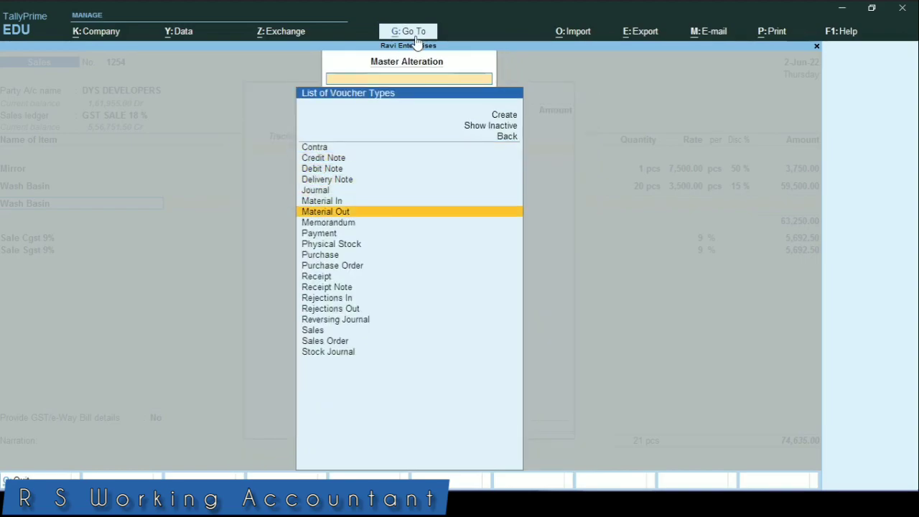
key("Down")
key("Down")
key("Down")
key("Down")
key("Down")
key("Down")
key("Down")
key("Down")
key("Down")
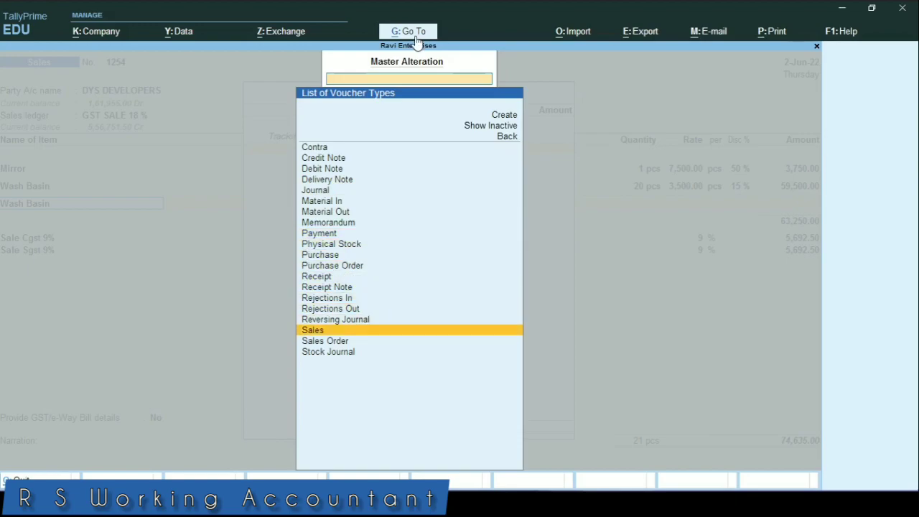
key("Return")
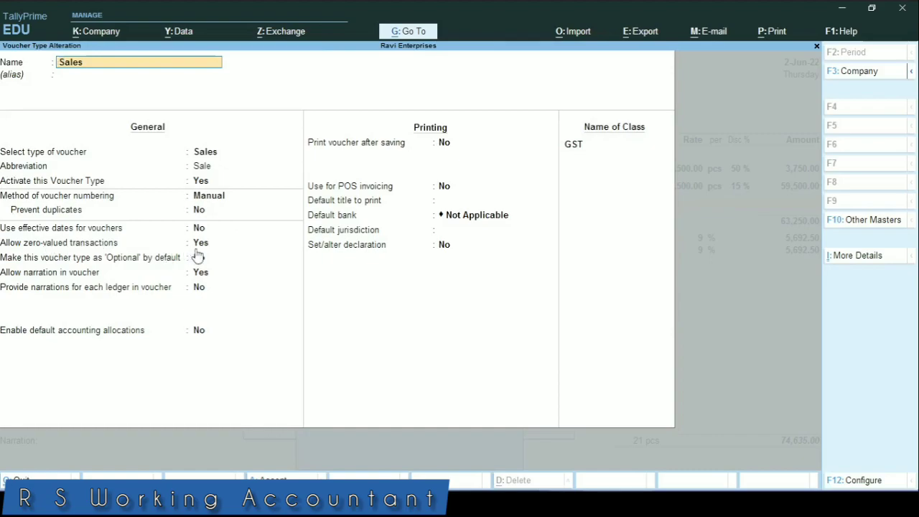
Save the Sales voucher type as it is and return to the Wash Basin item allocation.
key("ctrl")
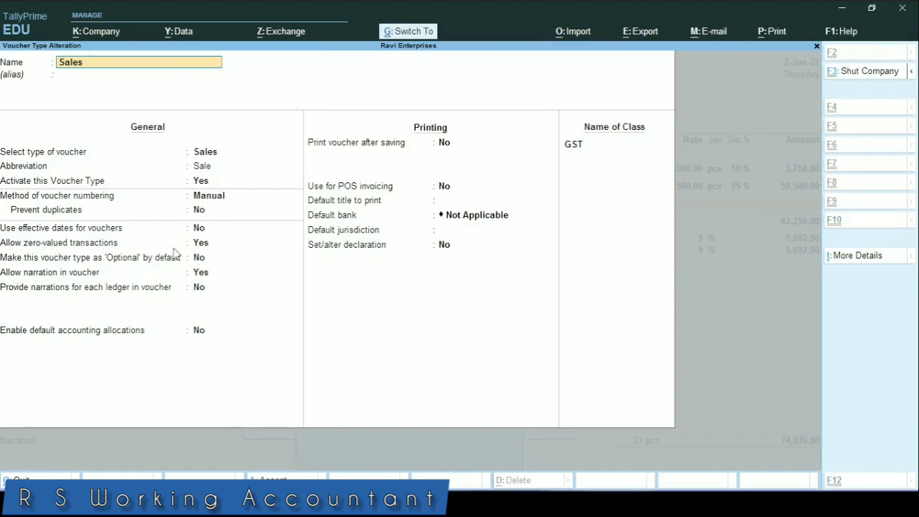
key("ctrl+a")
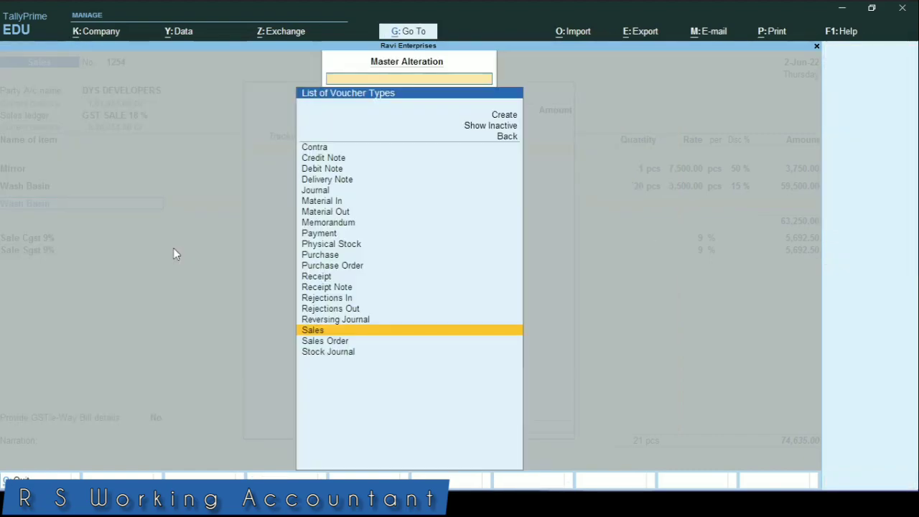
key("Escape")
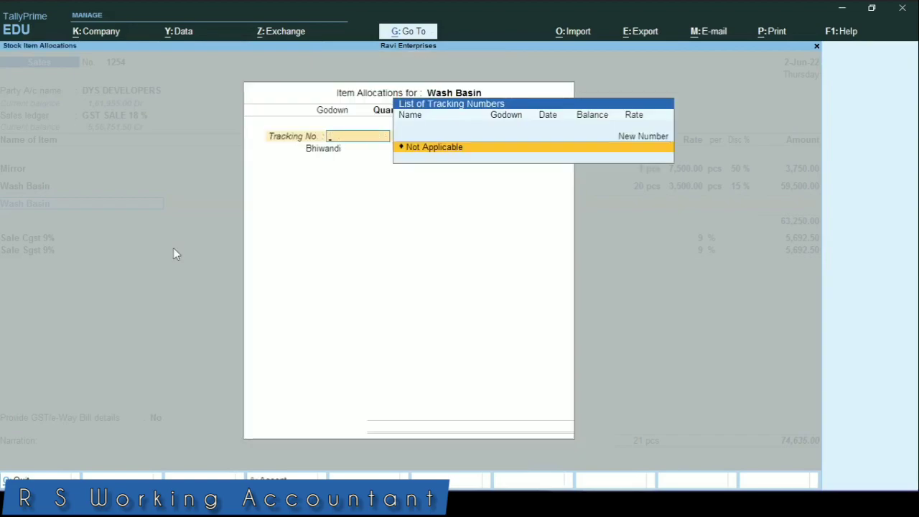
Complete the new Wash Basin allocation with 2 pcs from Bhiwandi at a rate of 0, without a tracking or order number.
key("Return")
key("Return")
key("Return")
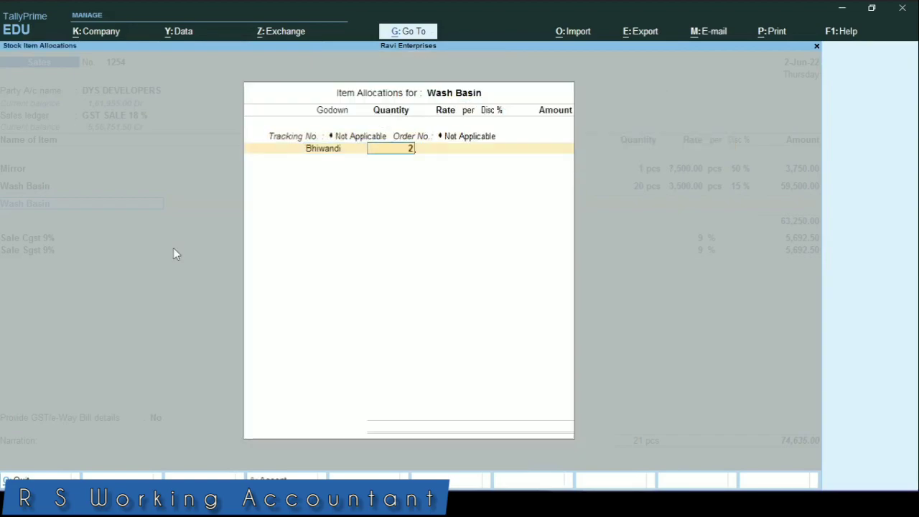
key("Return")
type("0")
key("Return")
key("Return")
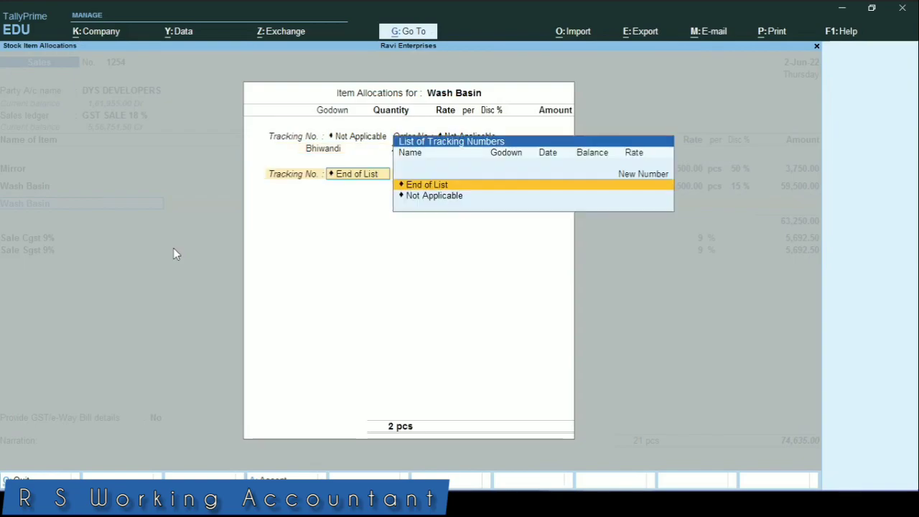
key("Return")
Pass through the party, dispatch and party details and the sales ledger unchanged to get back to the item lines.
key("Return")
key("Return")
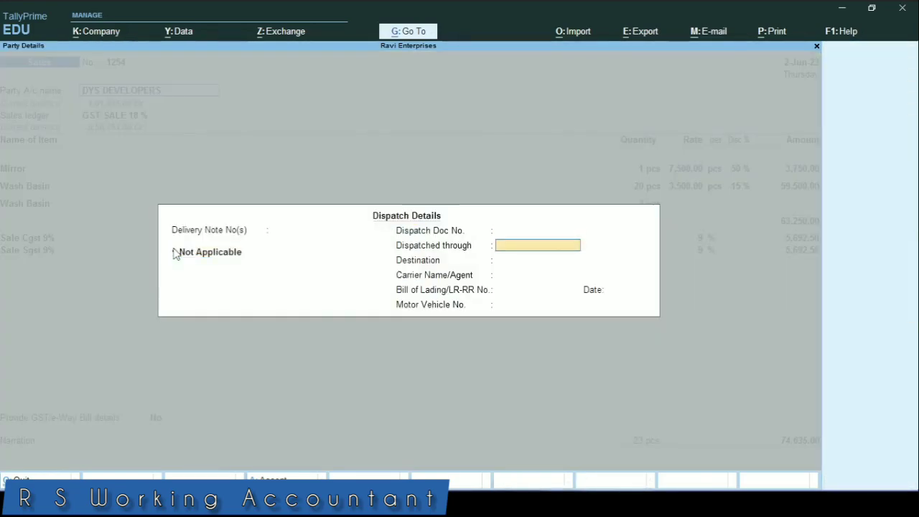
key("Return")
key("Return")
key("Return")
key("Return")
key("Return")
key("Return")
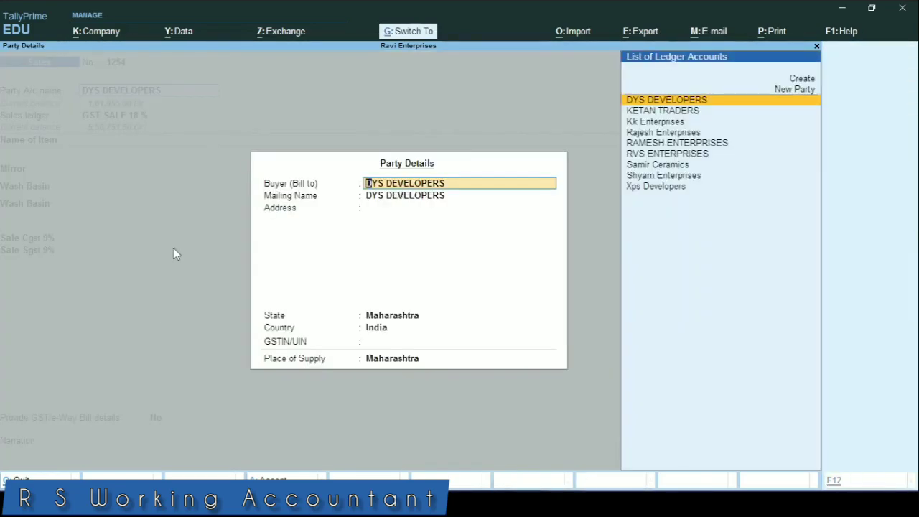
key("ctrl+a")
key("Return")
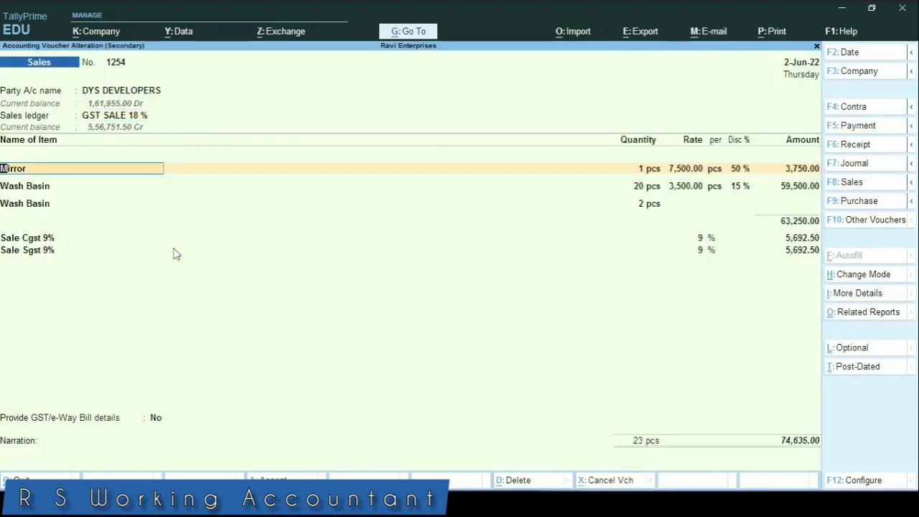
Keep the item lines and the Sale Cgst 9% and Sale Sgst 9% ledgers as they are, and end the ledger list.
key("Return")
key("Return")
key("Return")
key("Return")
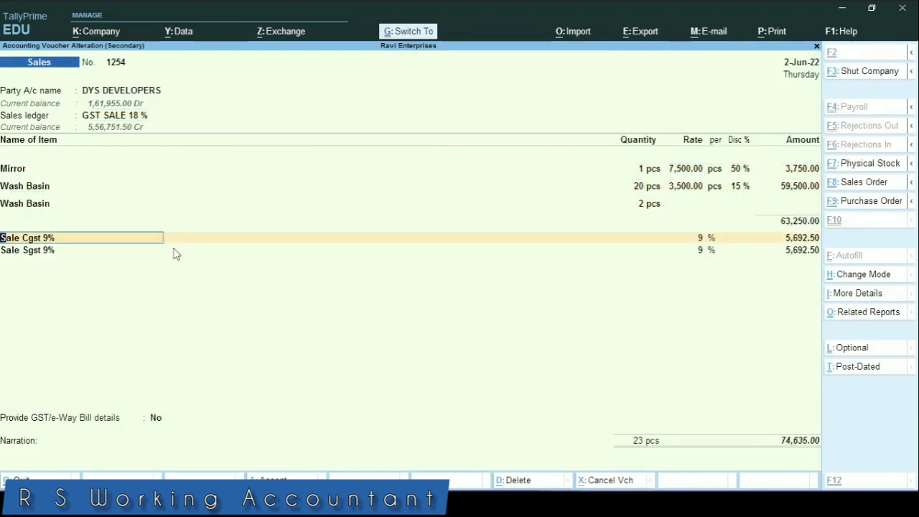
key("ctrl+n")
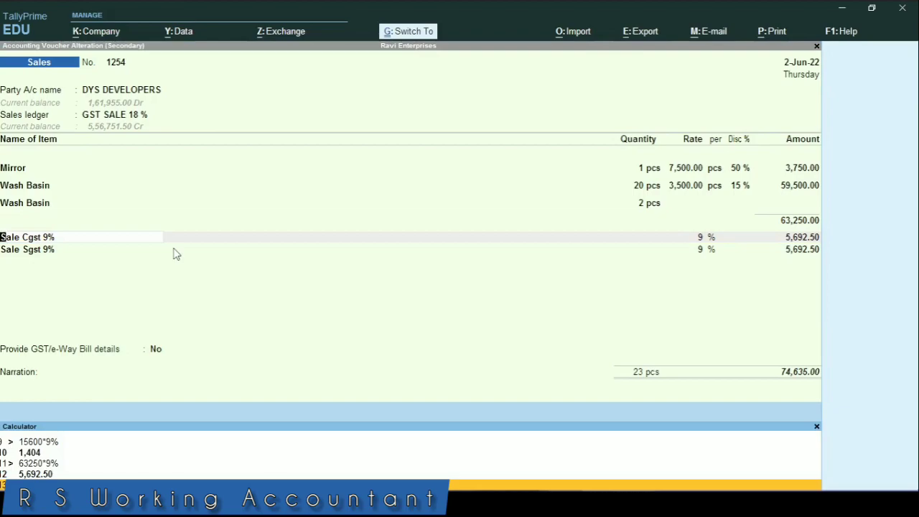
key("ctrl+m")
key("Return")
key("Return")
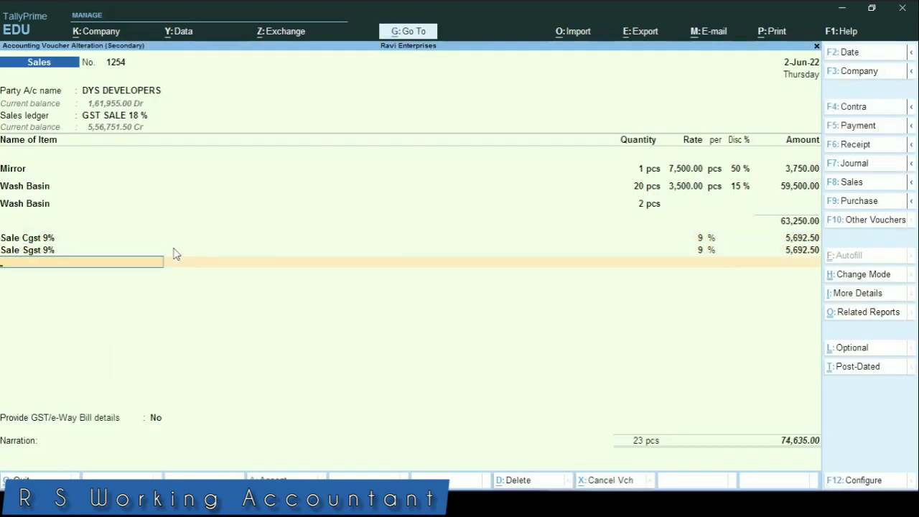
key("Return")
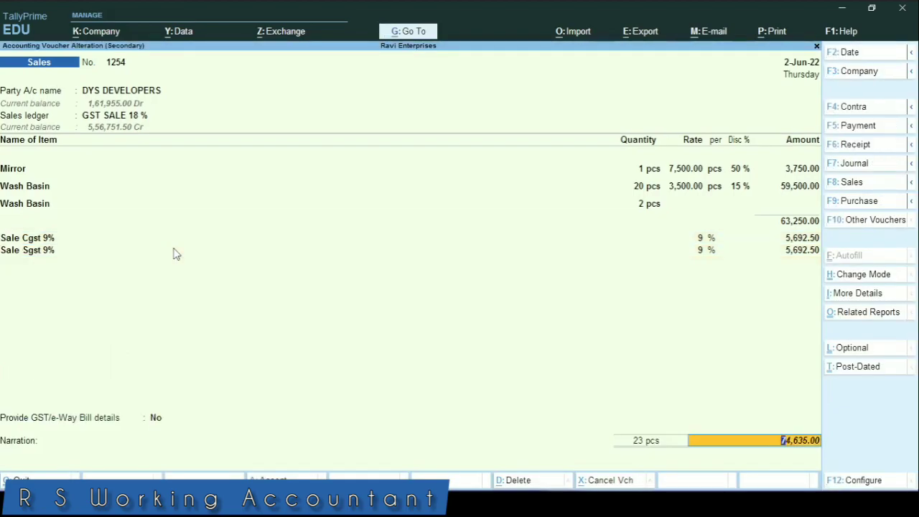
Save the voucher with its existing bill-wise details and no narration, and decline sending the details for e-Way Bill generation.
key("Return")
key("Return")
key("Return")
key("Return")
key("Return")
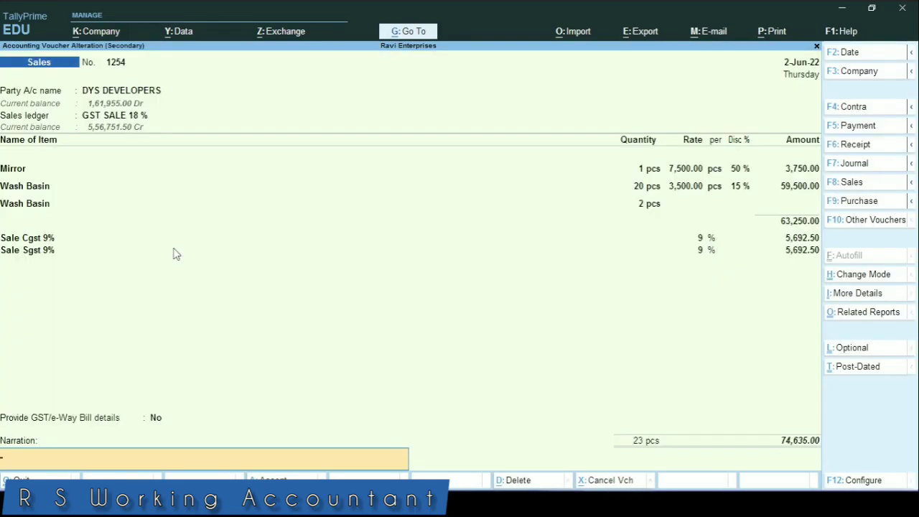
key("Return")
key("Return")
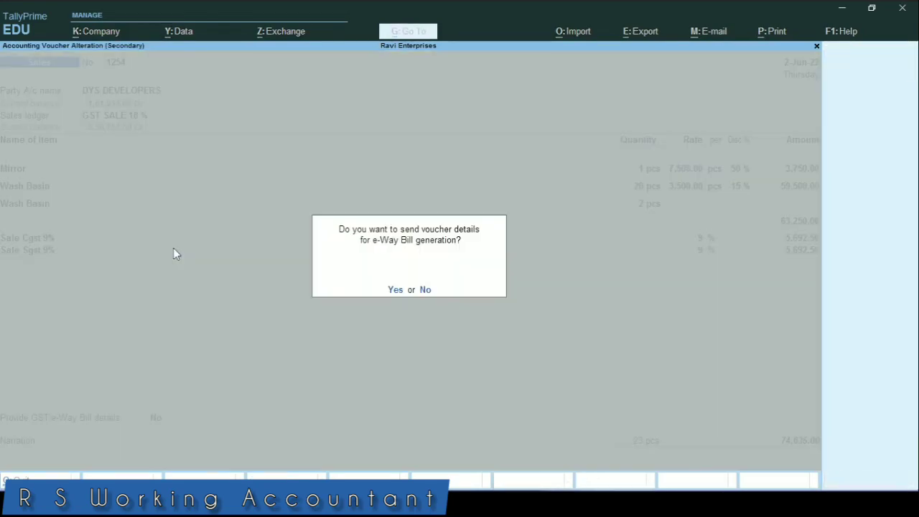
key("n")
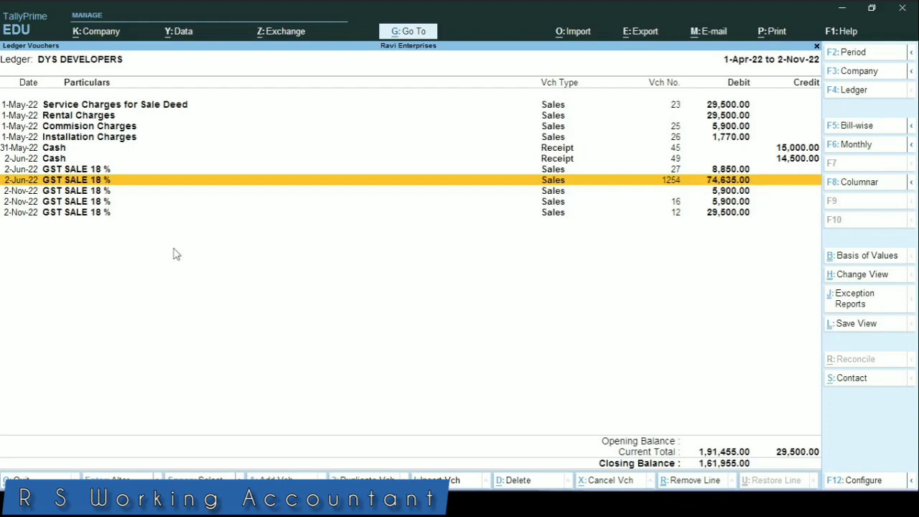
Reopen the altered 2-Jun-22 sales voucher for 74,635 to preview its printed Tax Invoice, and close the preview.
key("Return")
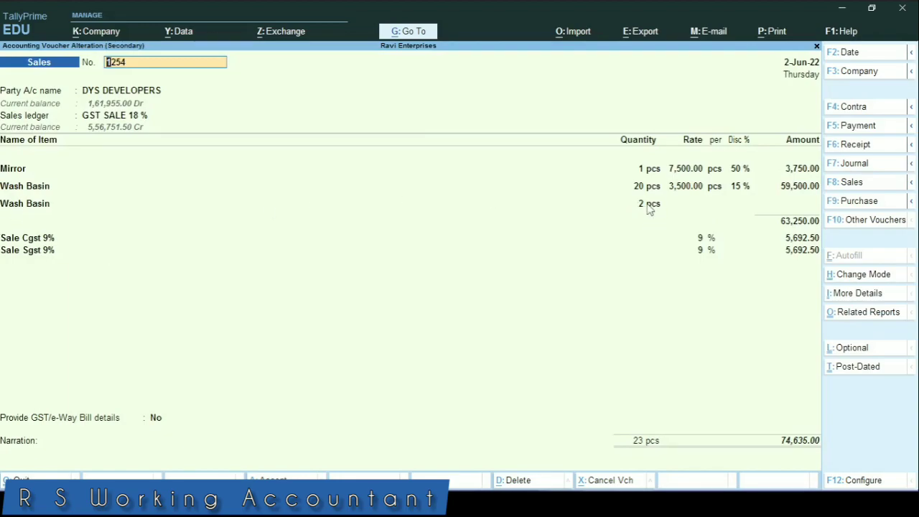
key("ctrl")
key("ctrl+p")
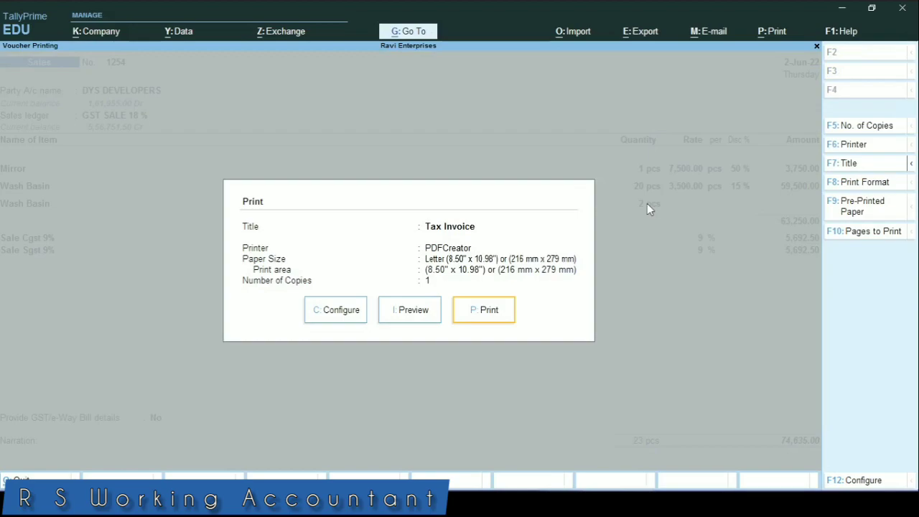
key("i")
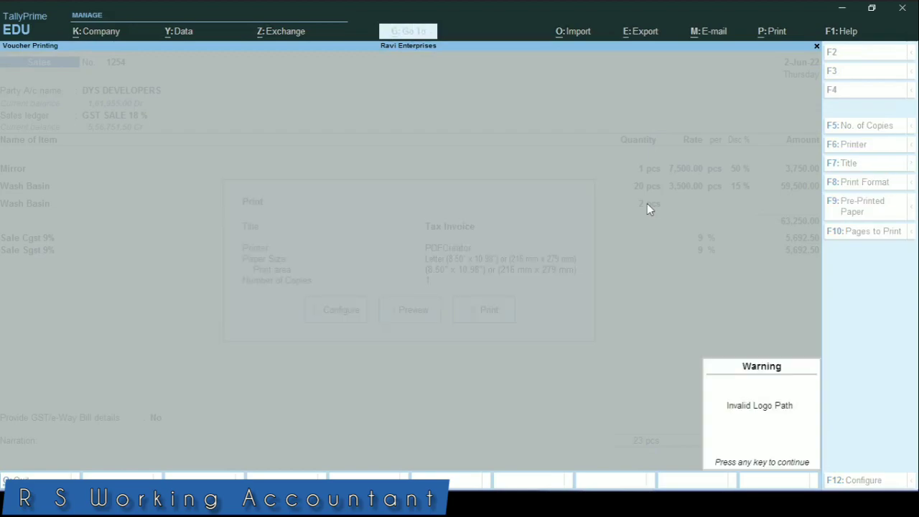
key("Return")
key("Return")
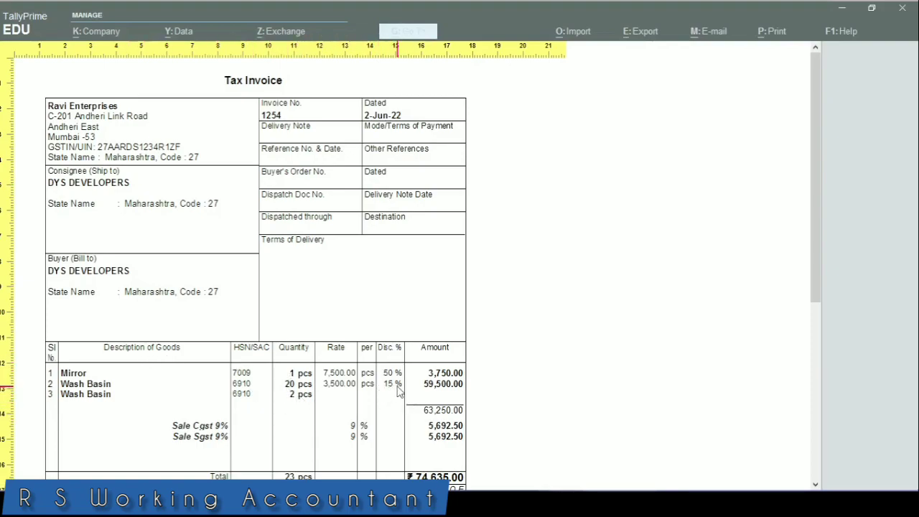
key("Escape")
key("Escape")
key("Escape")
Accept the voucher's existing number, party, dispatch and buyer details to reach its sales ledger.
key("Return")
key("Return")
key("ctrl+a")
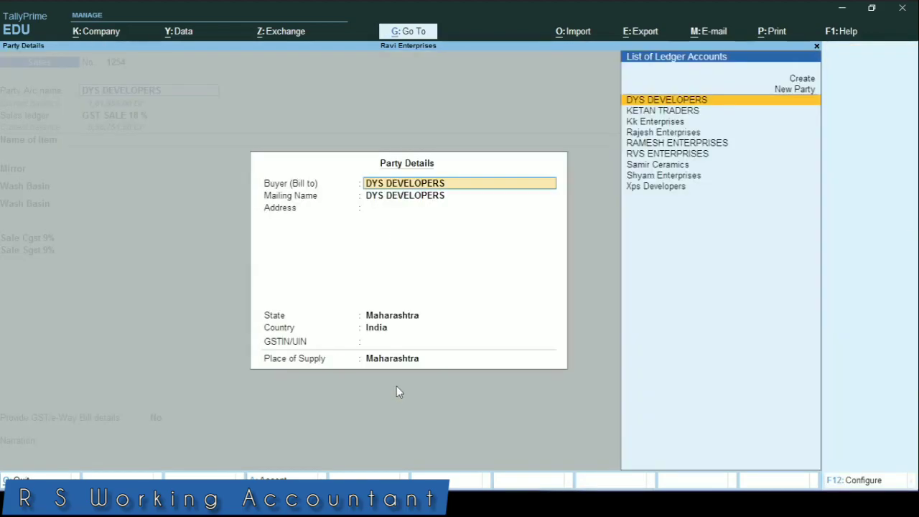
key("ctrl+a")
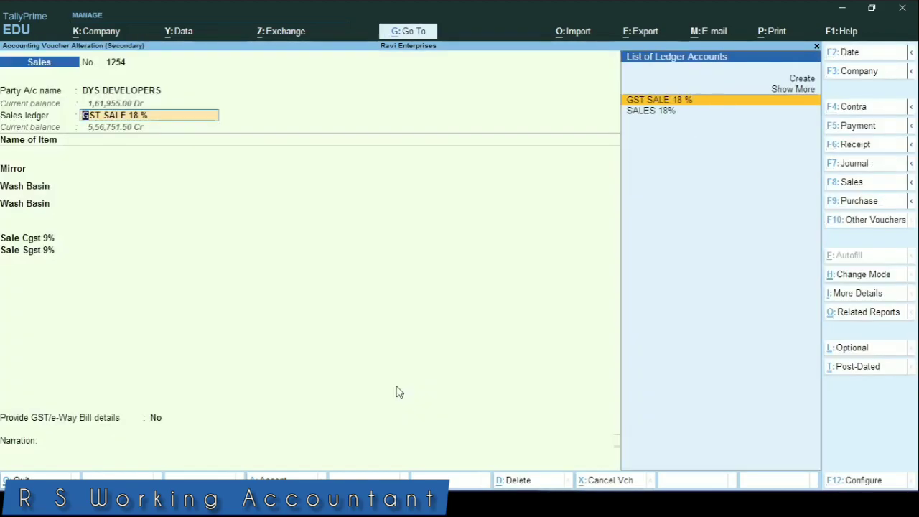
Add Bath Tub Serenity as a fourth item line with a quantity of 1 from the Bhiwandi godown.
key("Return")
key("Down")
key("Down")
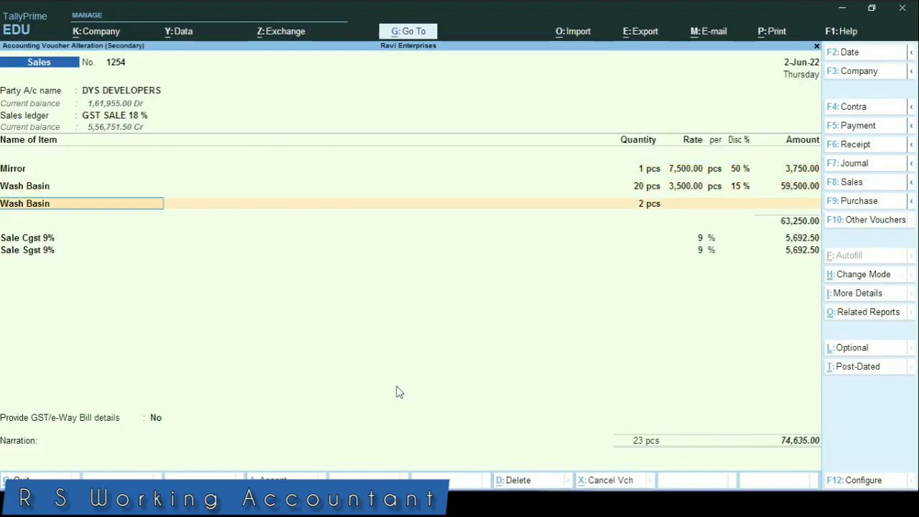
key("Down")
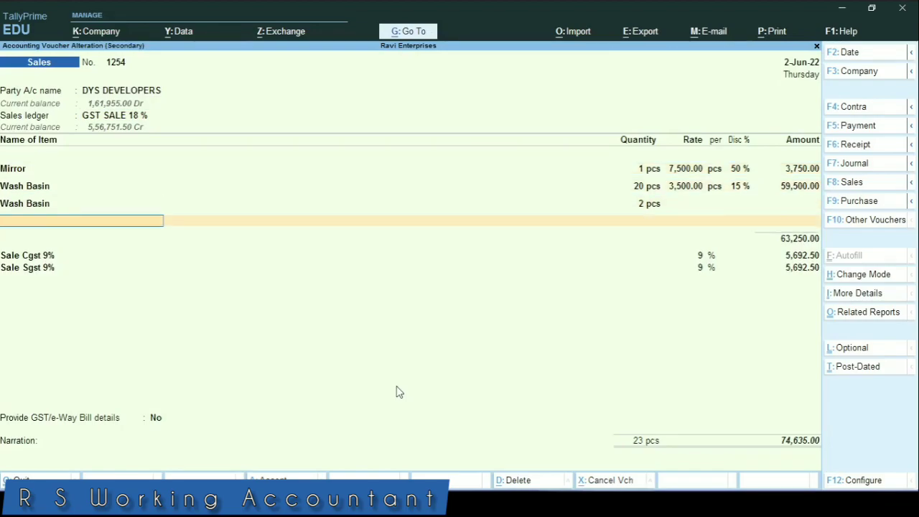
type("Bat")
key("Return")
key("Return")
type("1")
key("Return")
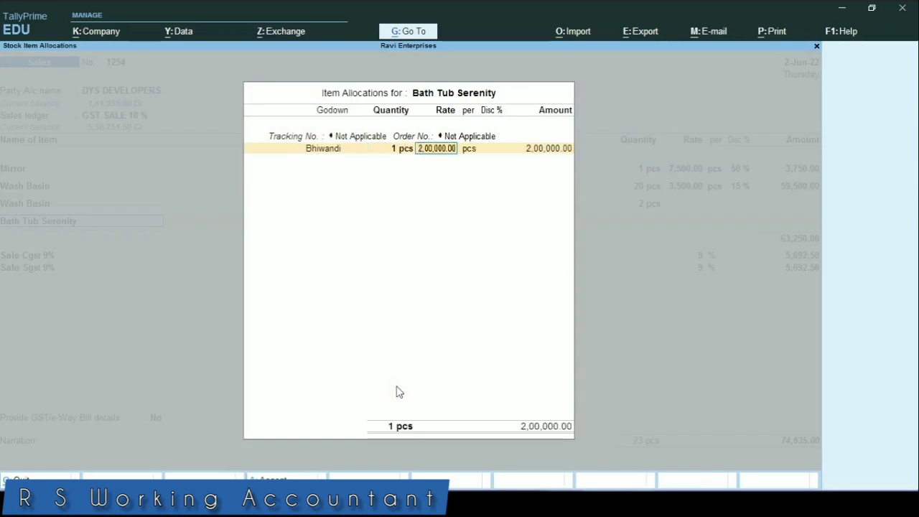
Set the Bath Tub Serenity rate to 25,000 per piece with a 35 % discount, and end its allocation.
type("25000")
key("Return")
type("35")
key("Return")
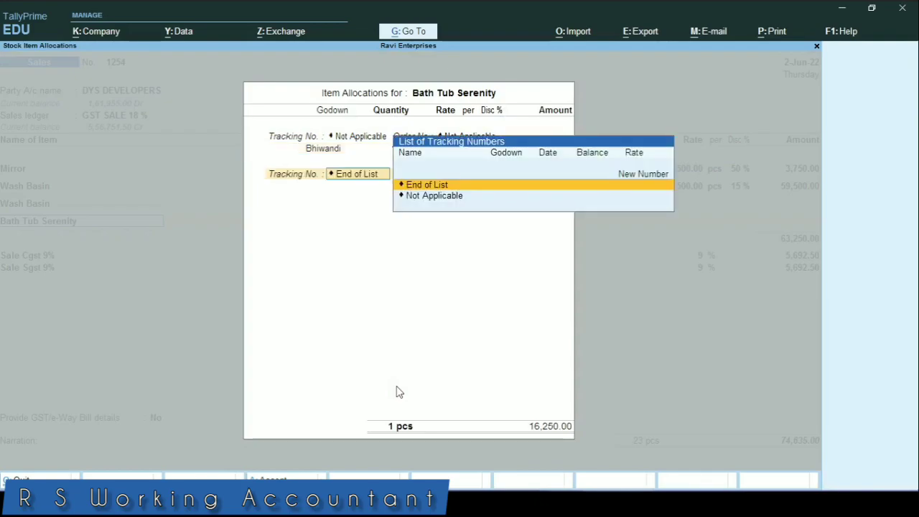
key("Return")
Update the Sale Cgst 9% and Sale Sgst 9% amounts for the added item, and move on to the bill-wise details.
key("Return")
key("Return")
key("Return")
key("Return")
key("Return")
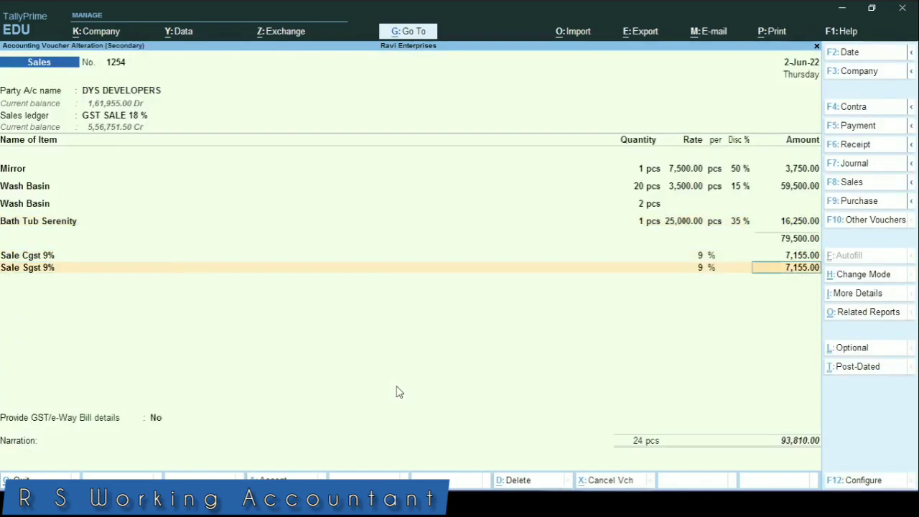
key("Return")
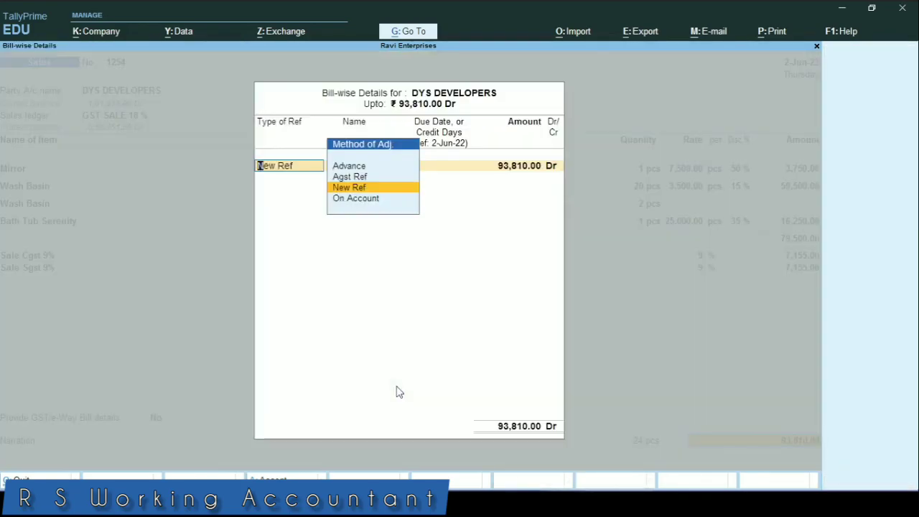
Accept the New Ref bill-wise details, leave the narration empty, and save the altered sales voucher.
key("Return")
key("Return")
key("Return")
key("Return")
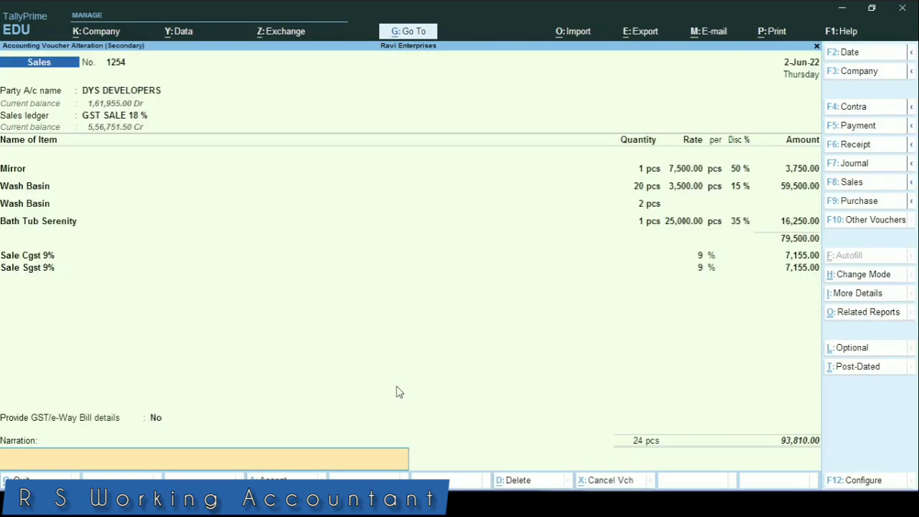
key("Return")
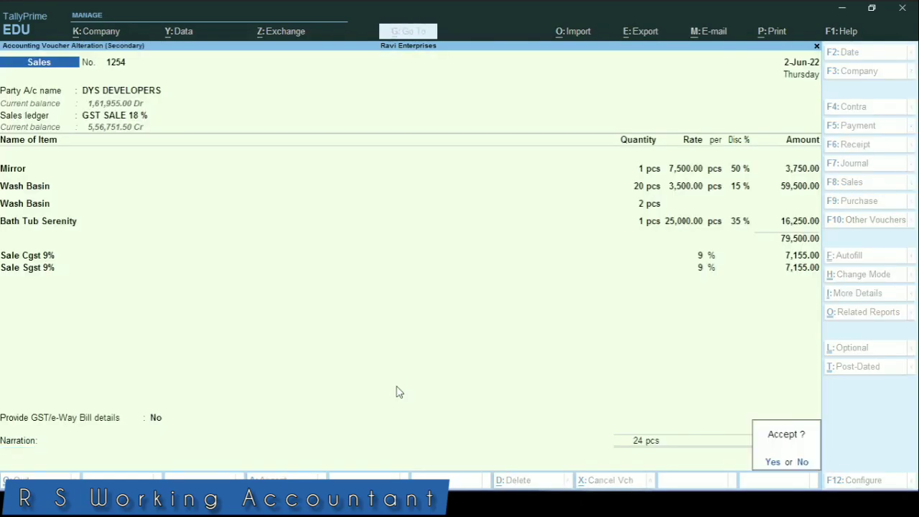
key("Return")
key("n")
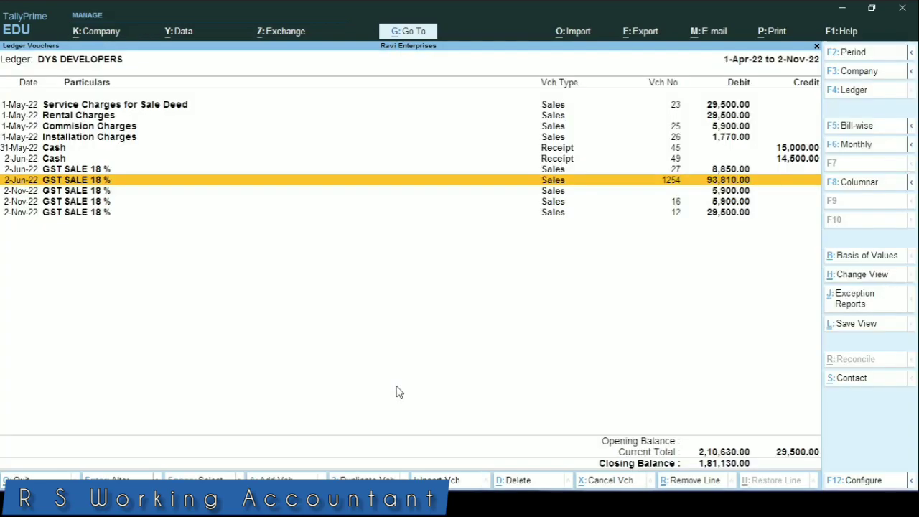
Reopen the saved sales voucher of 2-Jun-22 to review it, and return to the Gateway of Tally.
key("Return")
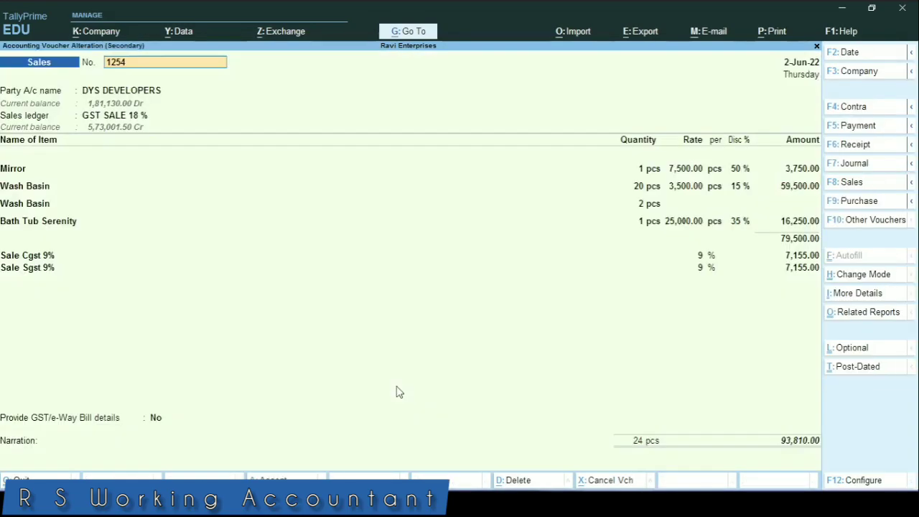
key("alt+p")
key("Escape")
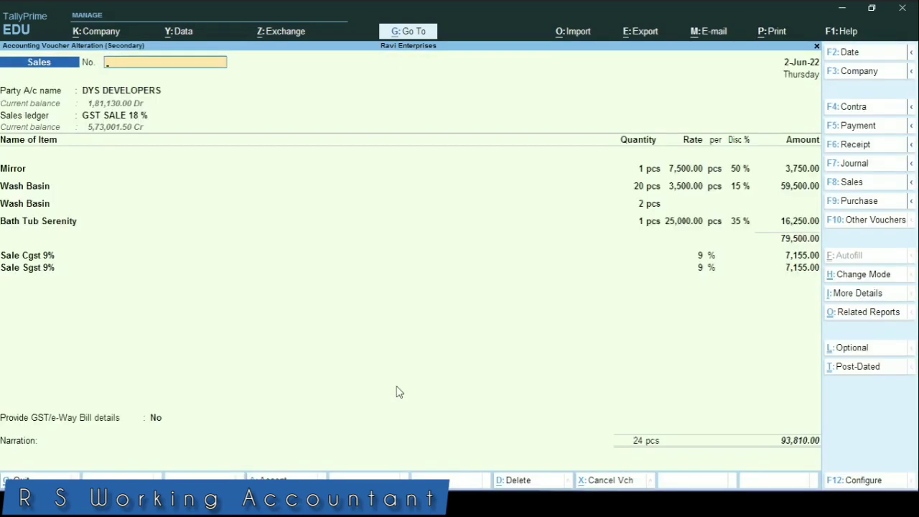
key("Escape")
key("Escape")
key("Escape")
key("Escape")
key("Escape")
key("n")
key("v")
key("Escape")
key("y")
key("Escape")
key("n")
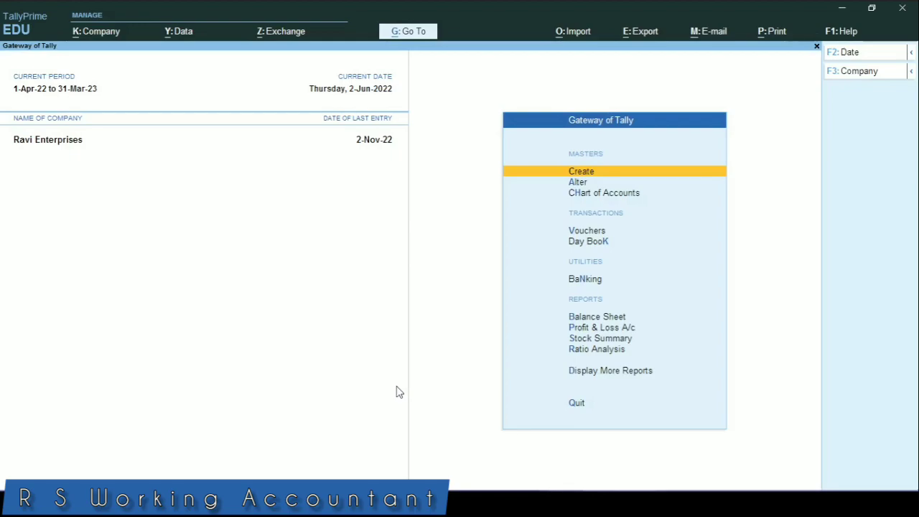
Open the Discount Allowed ledger for alteration.
key("Down")
key("Return")
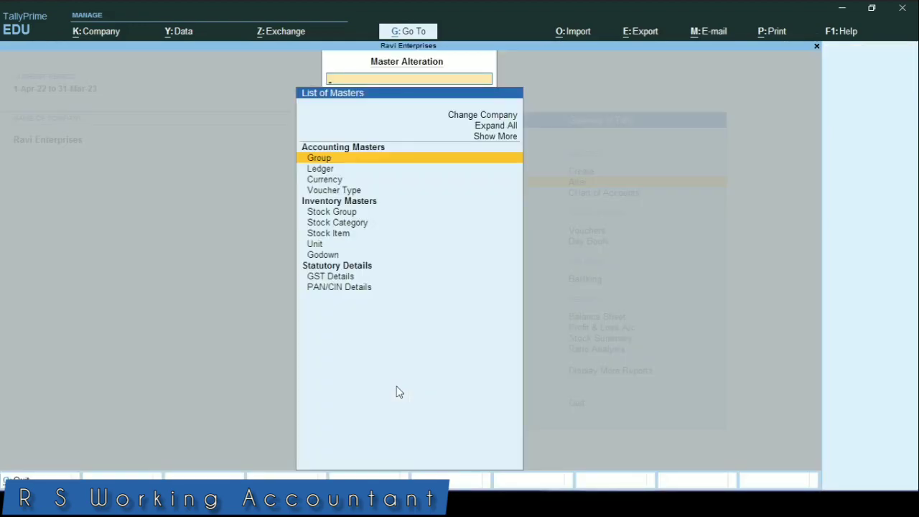
key("Down")
key("Return")
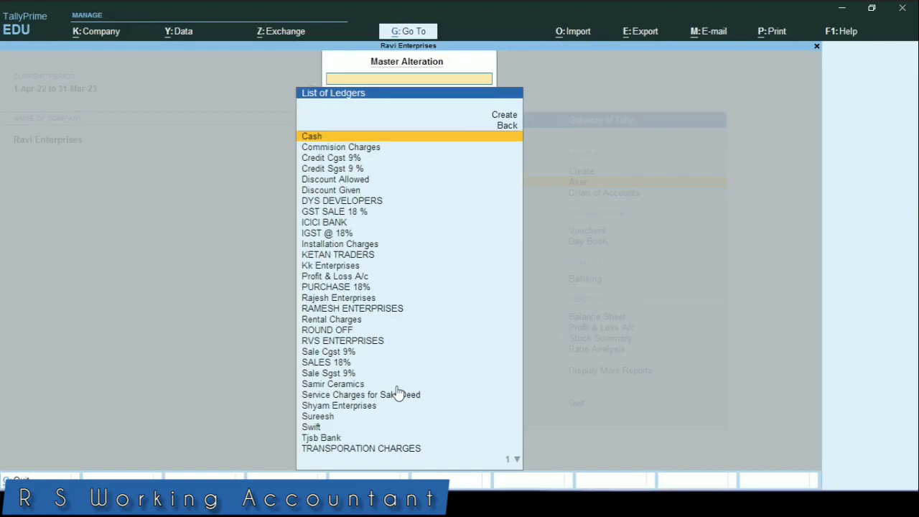
key("Down")
key("Down")
key("Down")
key("Down")
key("Return")
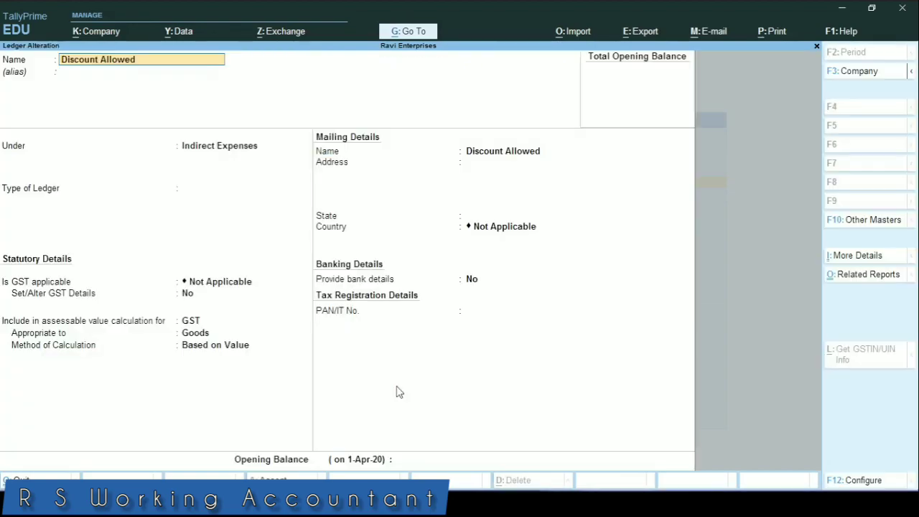
Examine the Discount Allowed ledger's group, GST applicability and assessable value settings, and leave it without saving.
key("Return")
key("Return")
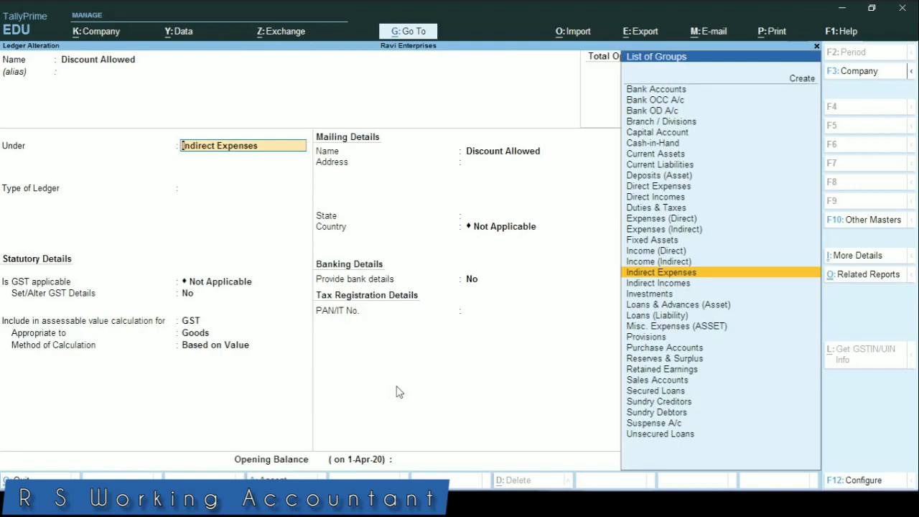
key("Return")
key("Return")
key("Return")
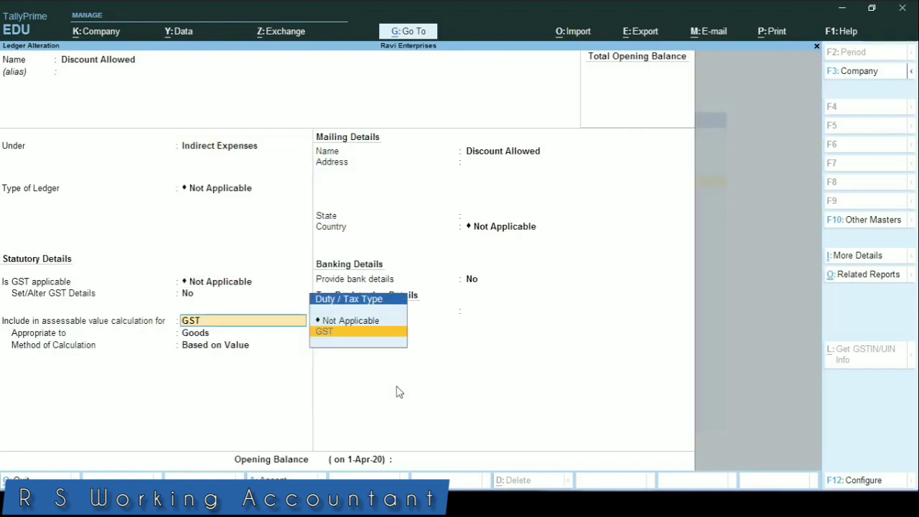
key("BackSpace")
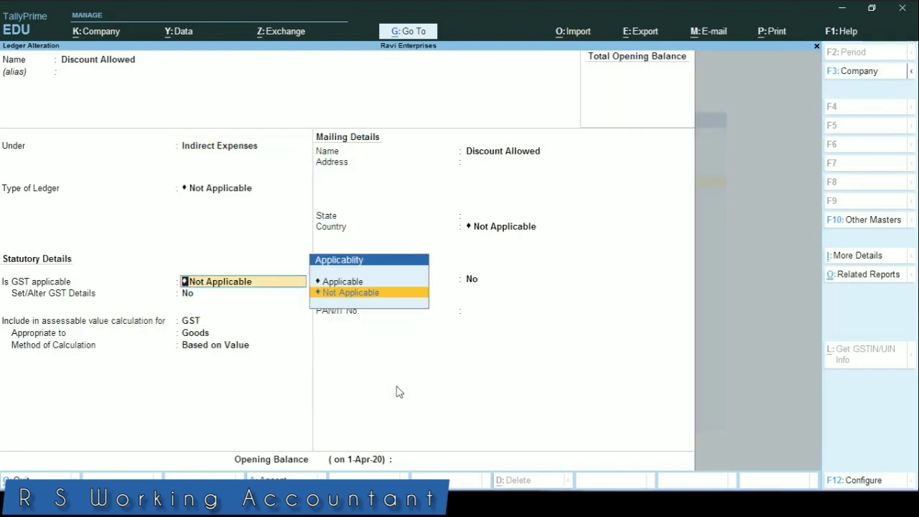
key("Return")
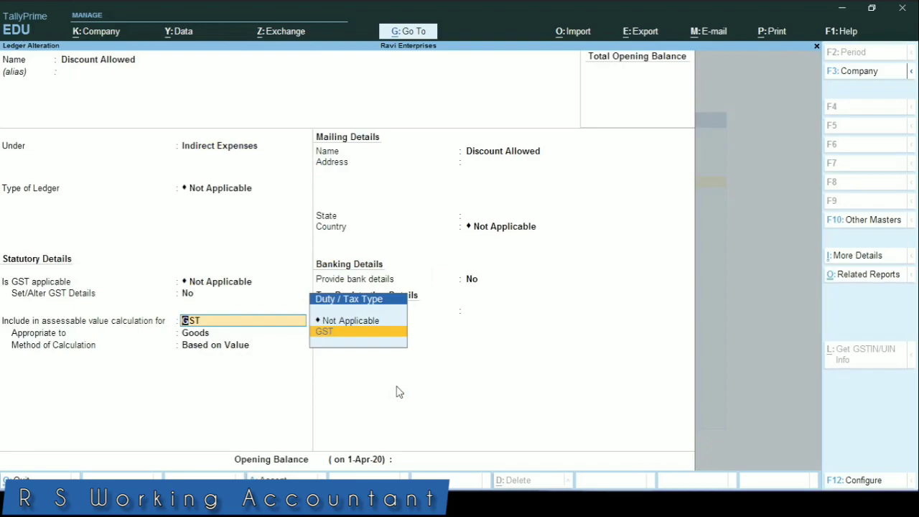
key("Return")
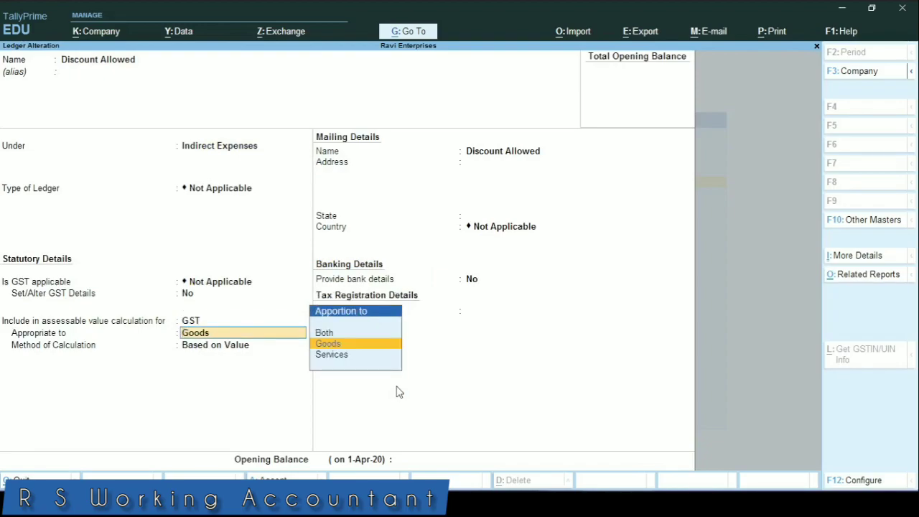
key("Return")
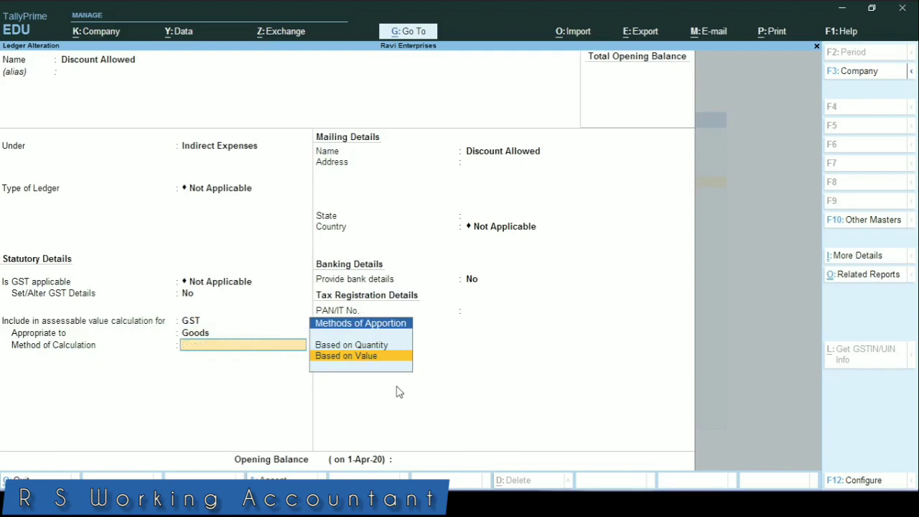
key("Escape")
key("Escape")
key("Escape")
key("Escape")
key("n")
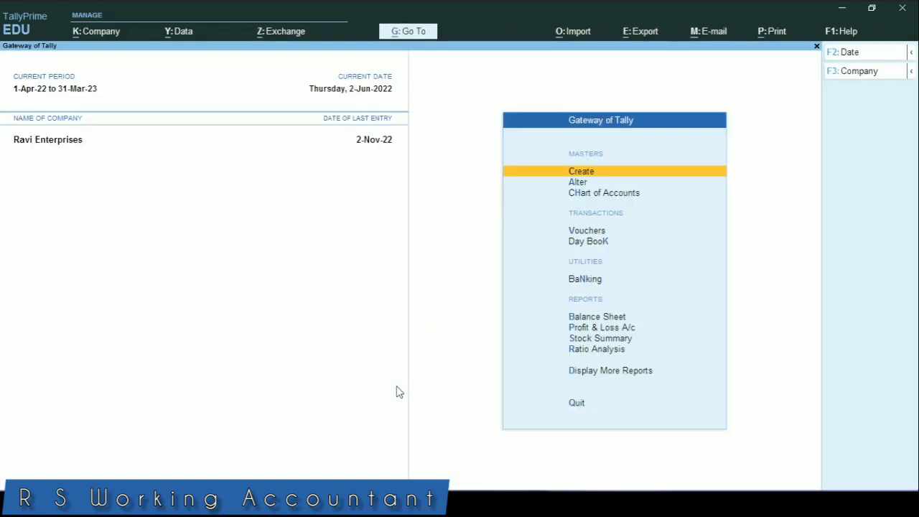
Start a new ledger named Discount Given 2 under the Indirect Expenses group.
key("Down")
key("Up")
key("Return")
key("Down")
key("Down")
key("Up")
key("Return")
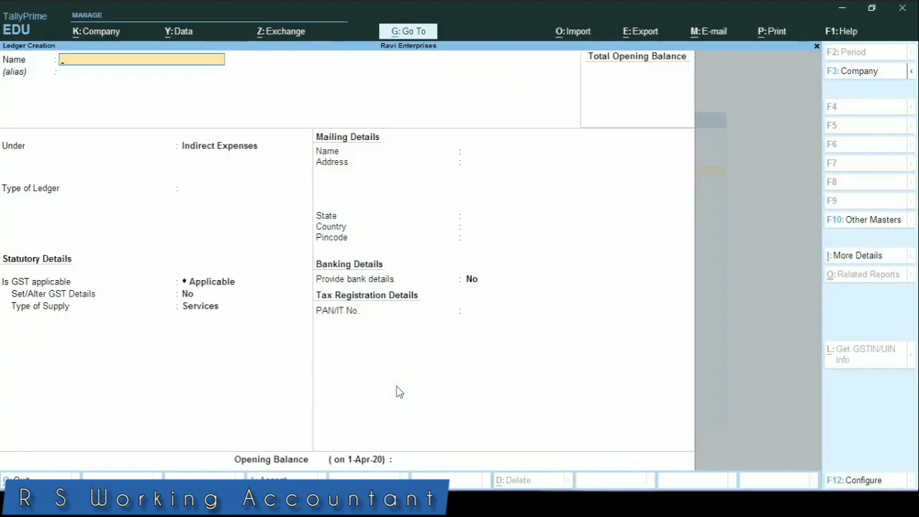
type("Discount Given")
key("Return")
key("Return")
key("Return")
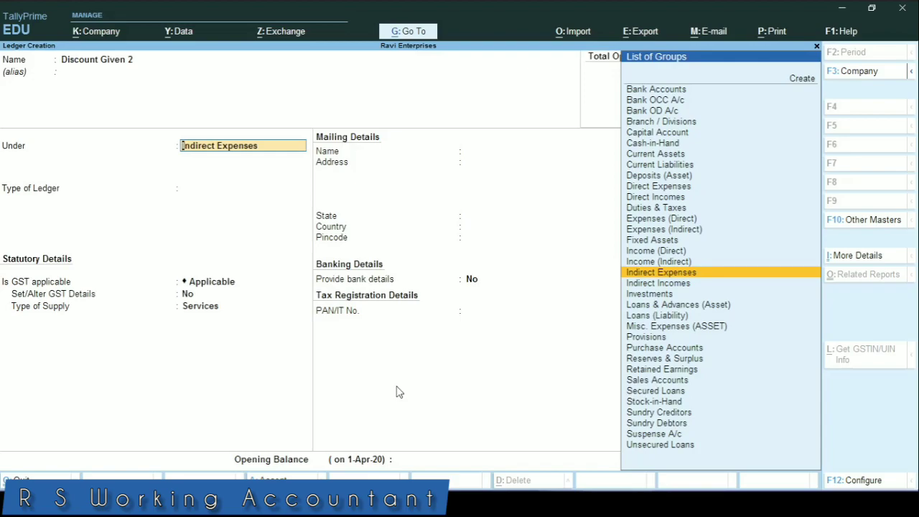
key("Return")
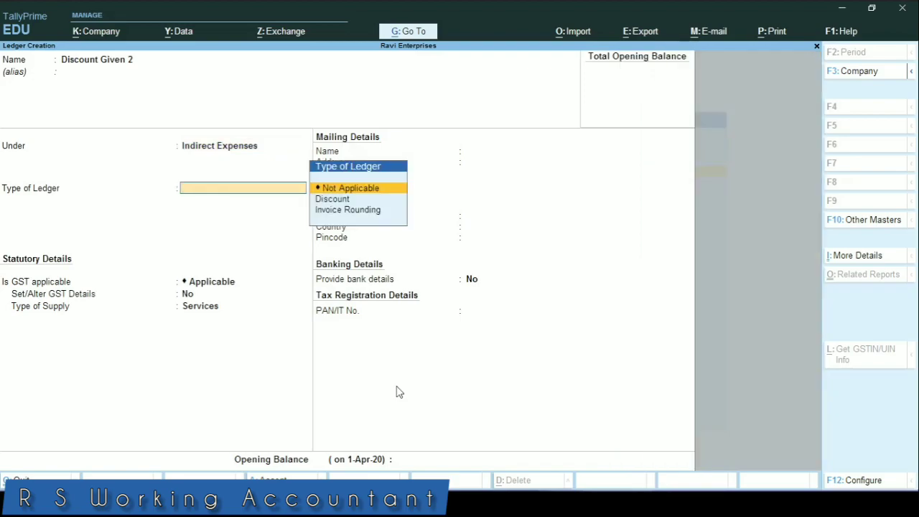
Set both the new ledger's type and its GST applicability to Not Applicable.
key("Return")
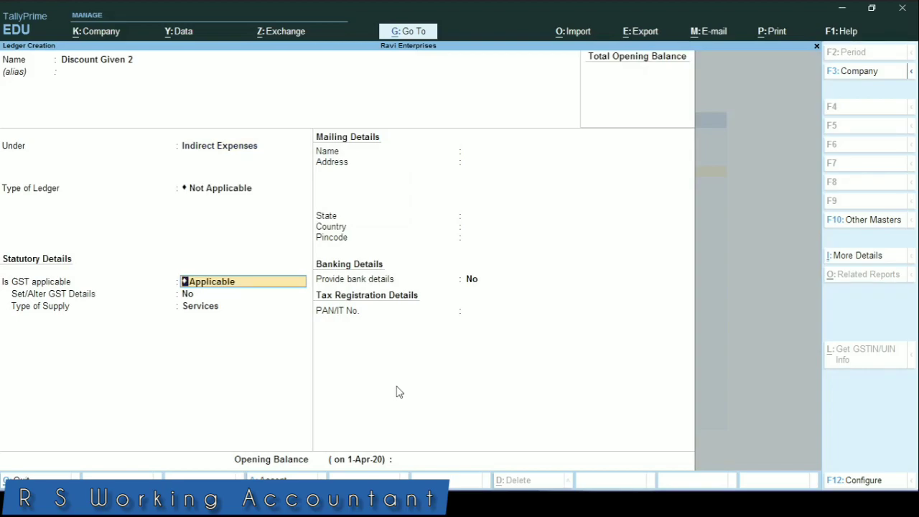
type("N")
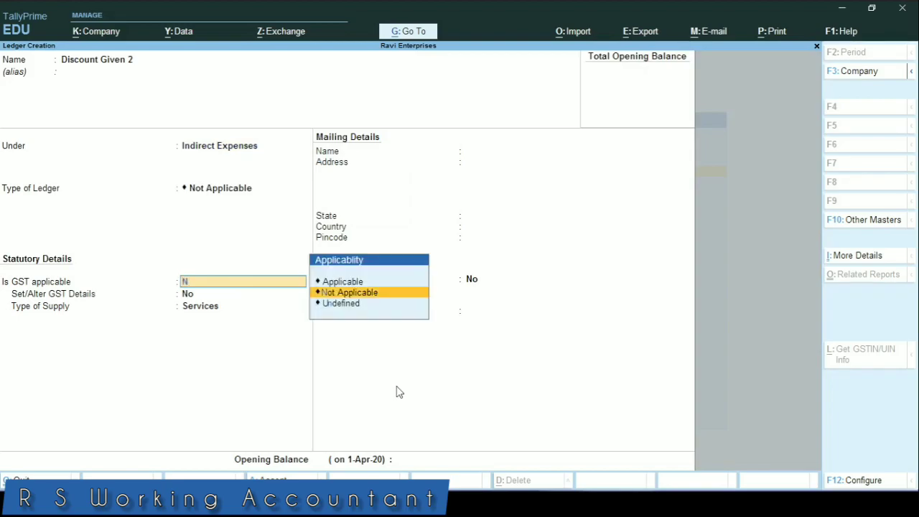
key("Return")
Include the ledger in assessable value calculation for GST, appropriated to Goods and calculated Based on Value, and save it.
key("Down")
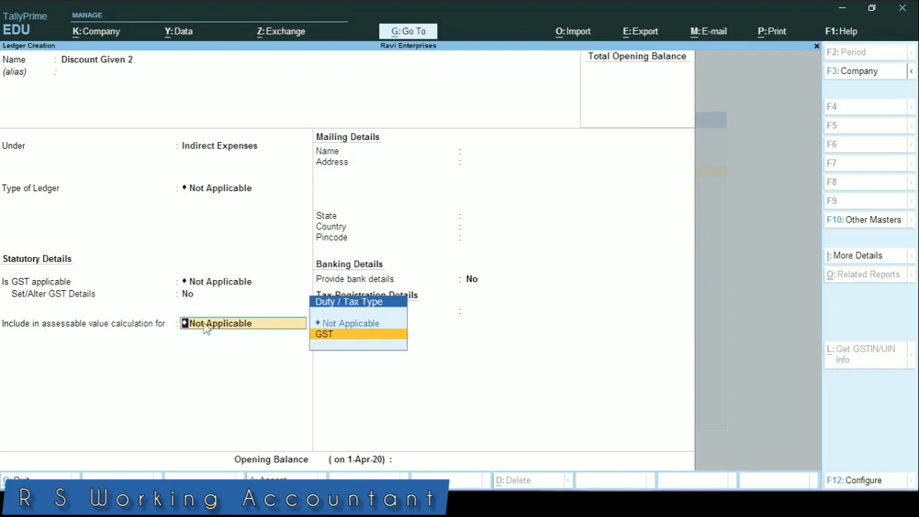
key("Return")
key("Return")
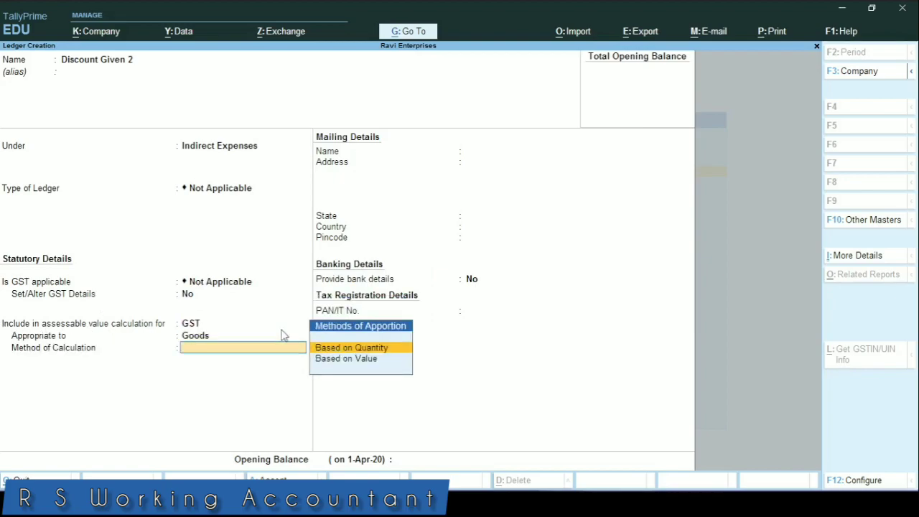
key("Down")
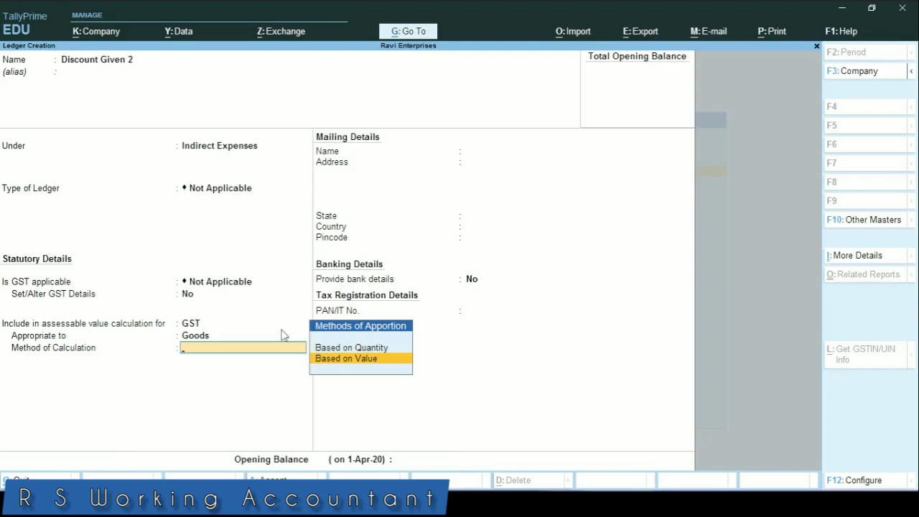
key("Return")
key("Return")
key("Return")
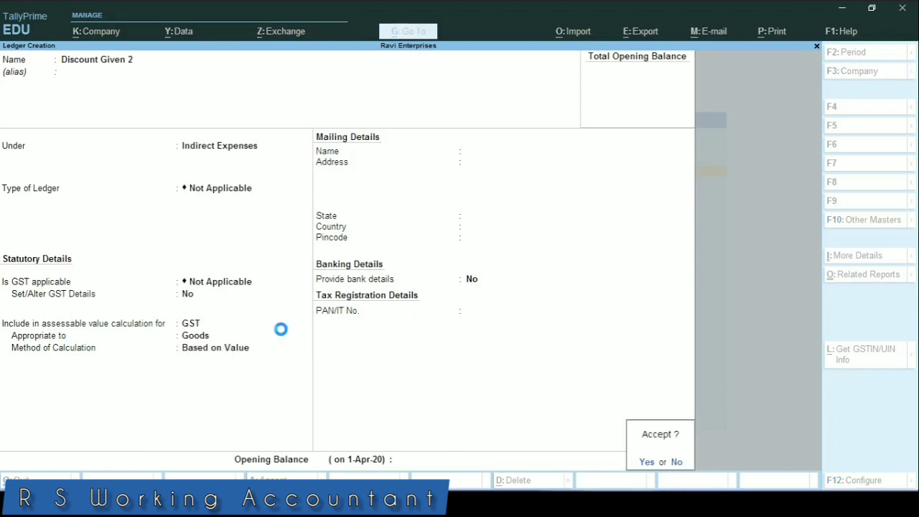
key("y")
Return to the Gateway of Tally and start a new sales voucher numbered 555.
key("Escape")
key("Escape")
key("Escape")
key("v")
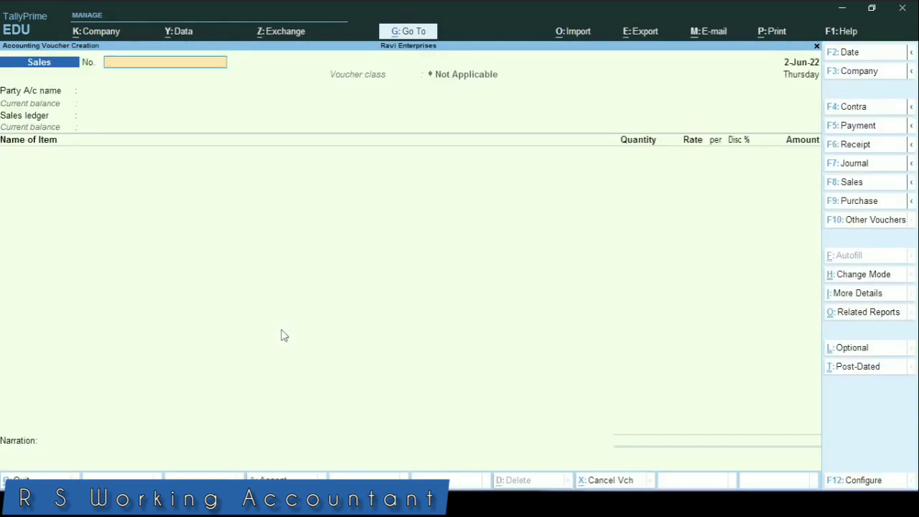
type("555")
key("Return")
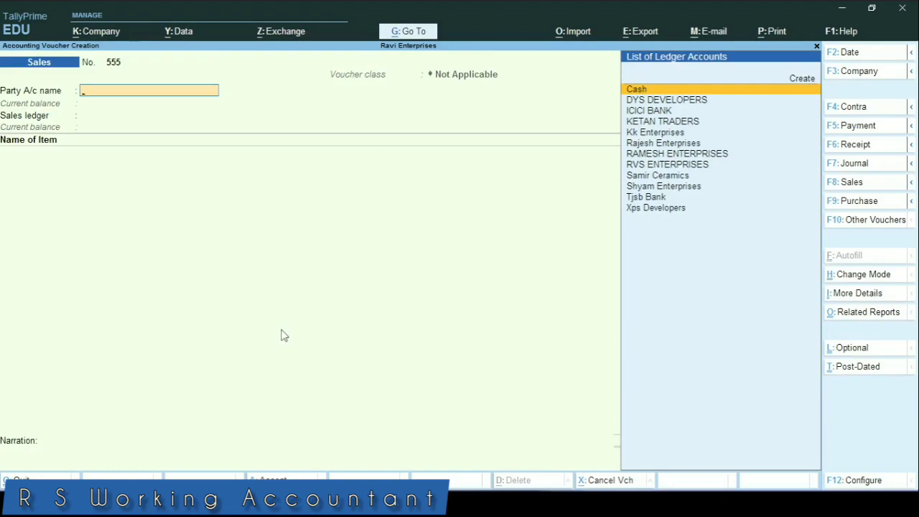
Choose DYS DEVELOPERS as the party with default dispatch and buyer details, and GST SALE 18 % as the sales ledger.
key("Down")
key("Return")
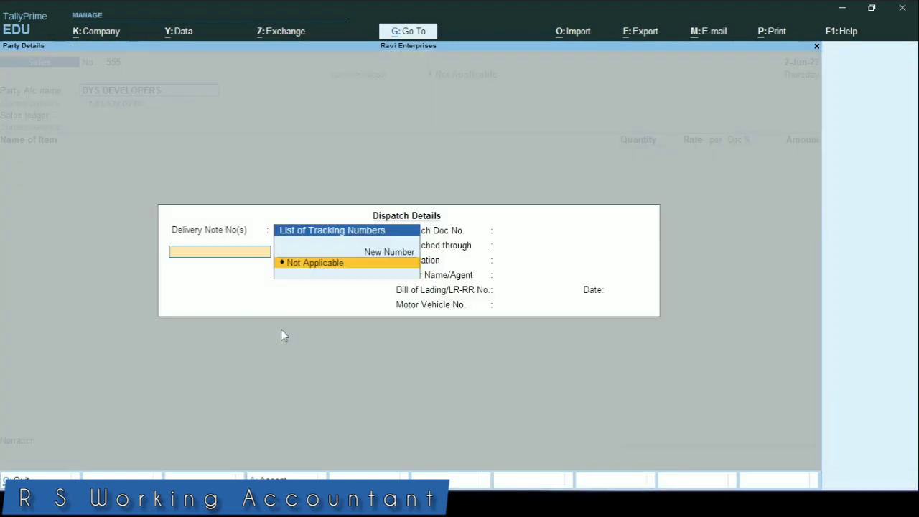
key("ctrl+a")
key("ctrl+a")
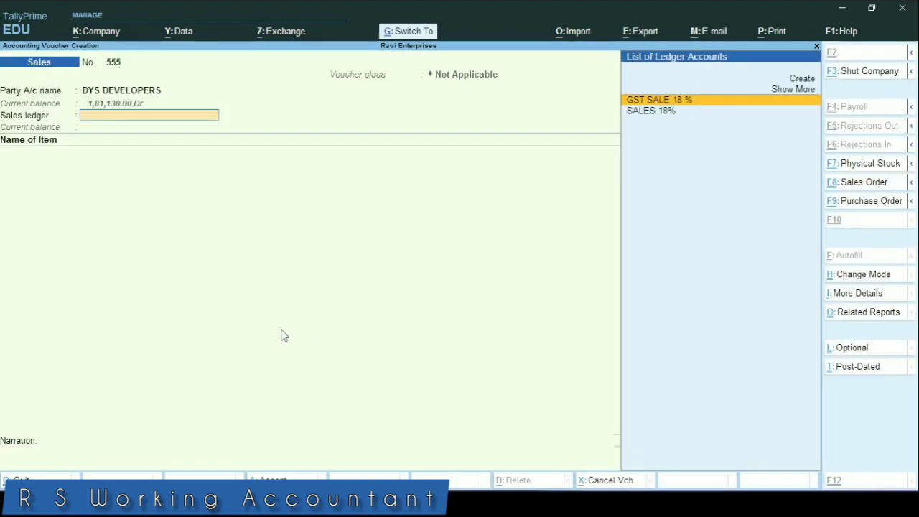
key("Return")
Add a Mirror item line of 1 pcs from the Bhiwandi godown at 7,500 per piece without a discount.
type("Mirr")
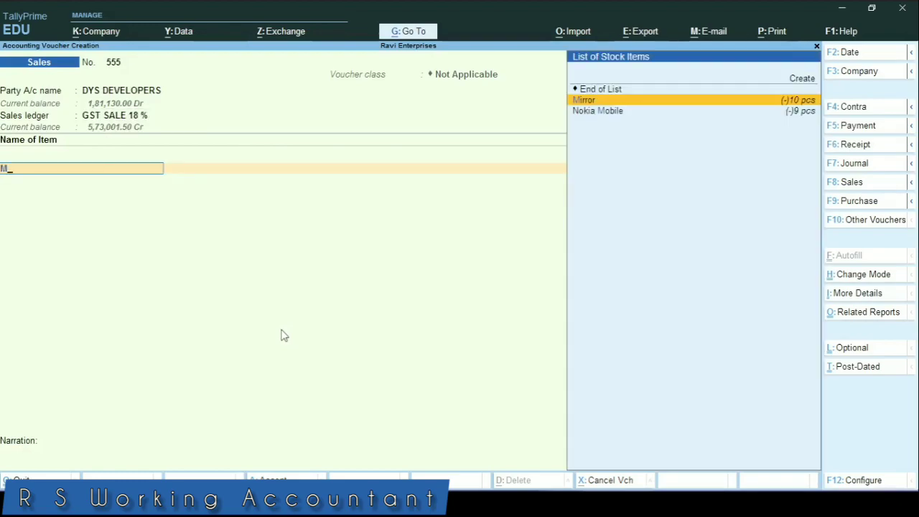
key("Return")
key("Return")
key("Return")
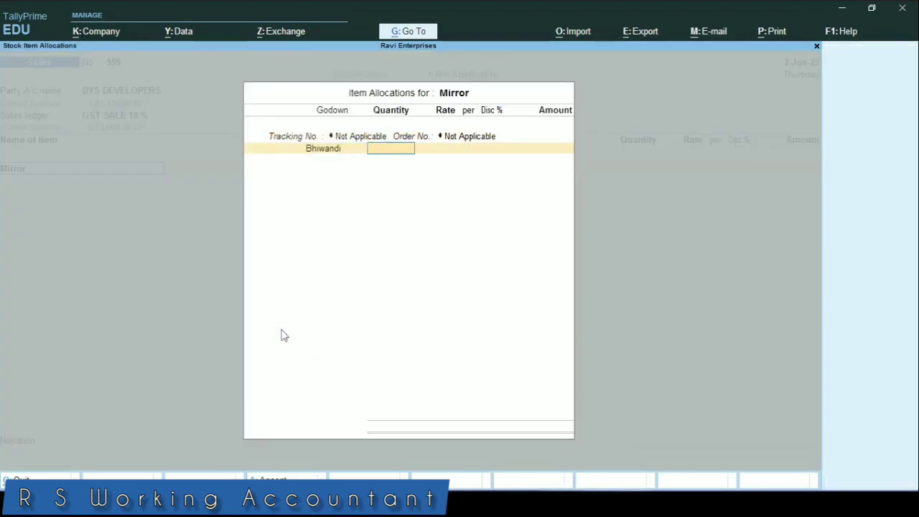
key("Return")
key("Return")
key("Return")
key("Return")
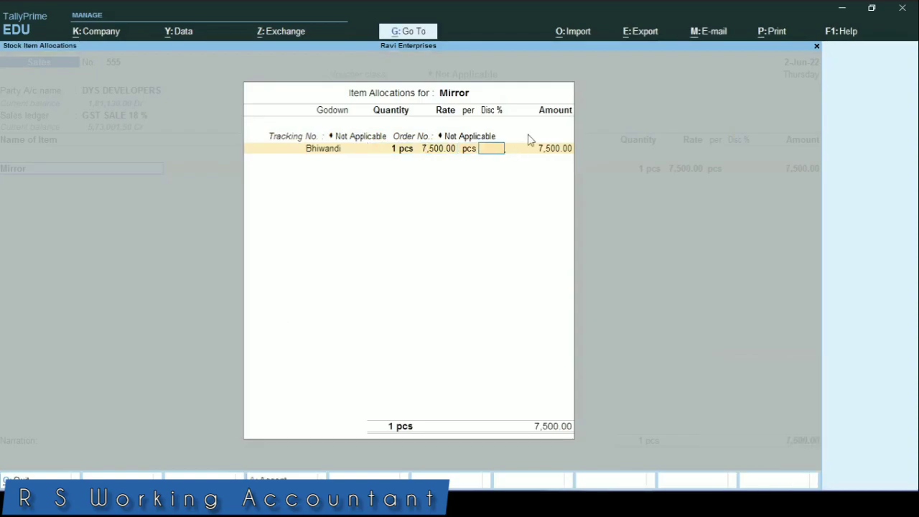
key("Return")
key("Return")
key("Return")
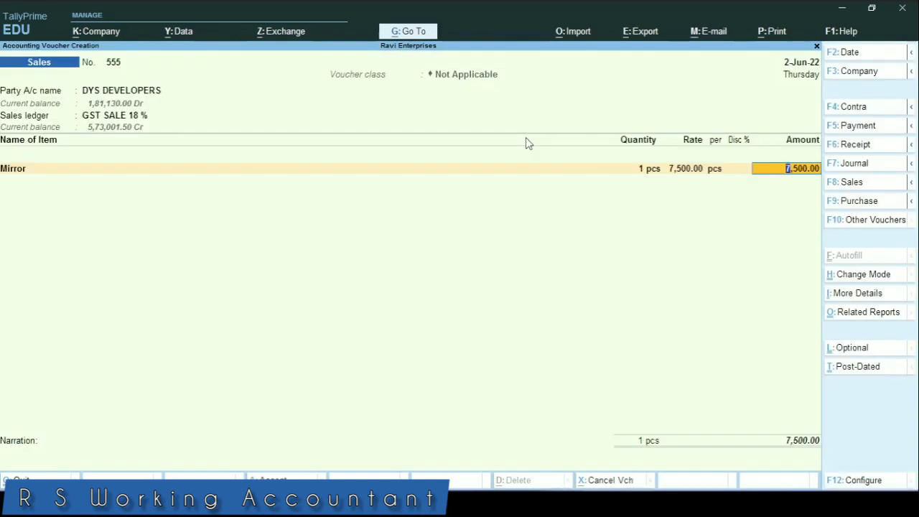
Turn on Provide Cash/Trade Discount in the sales voucher configuration and save the configuration.
left_click(858, 483)
key("Down")
key("Down")
key("Down")
key("Down")
key("Down")
key("Down")
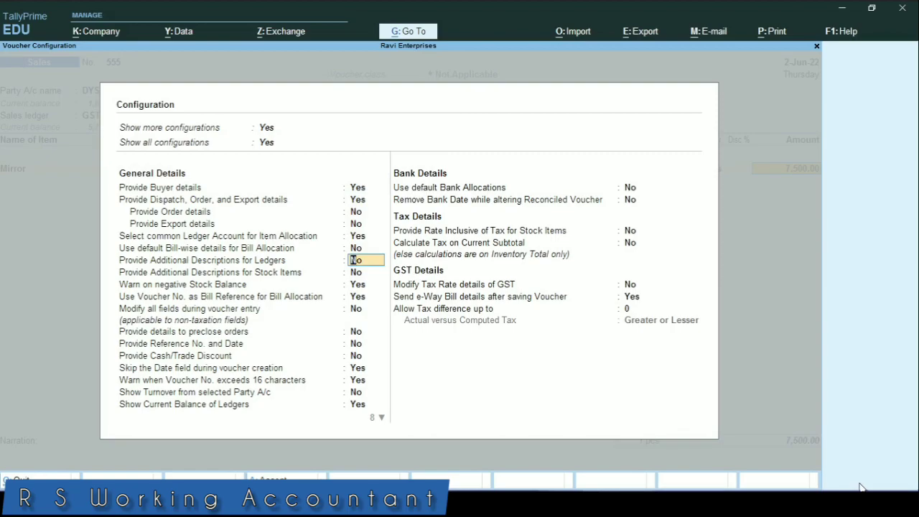
key("Down")
key("Down")
key("Down")
key("Down")
key("Down")
key("Down")
key("Down")
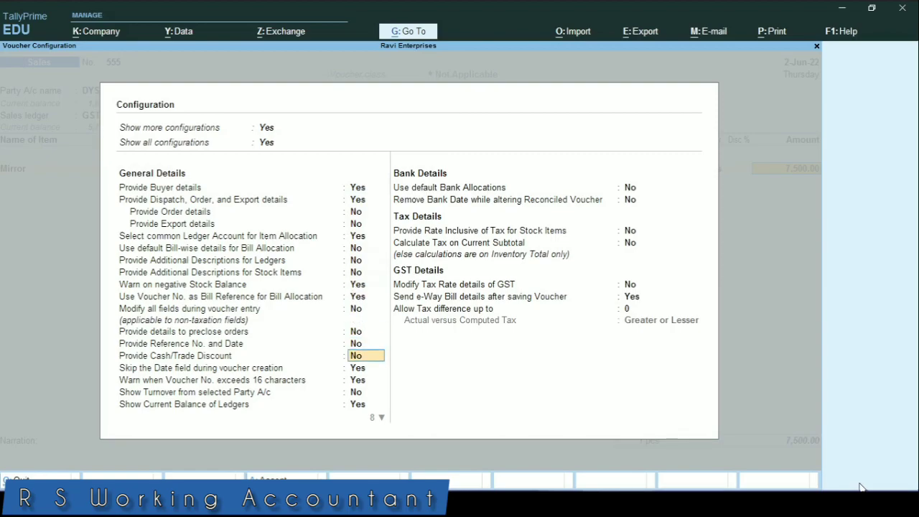
key("y")
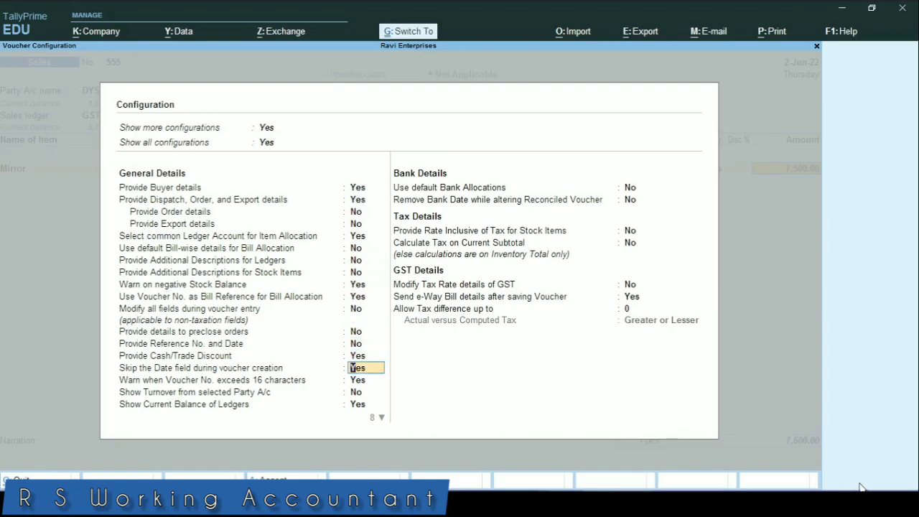
key("ctrl+a")
Record a 50 % discount of 3,750 beneath the Mirror item and finish the item list.
key("Return")
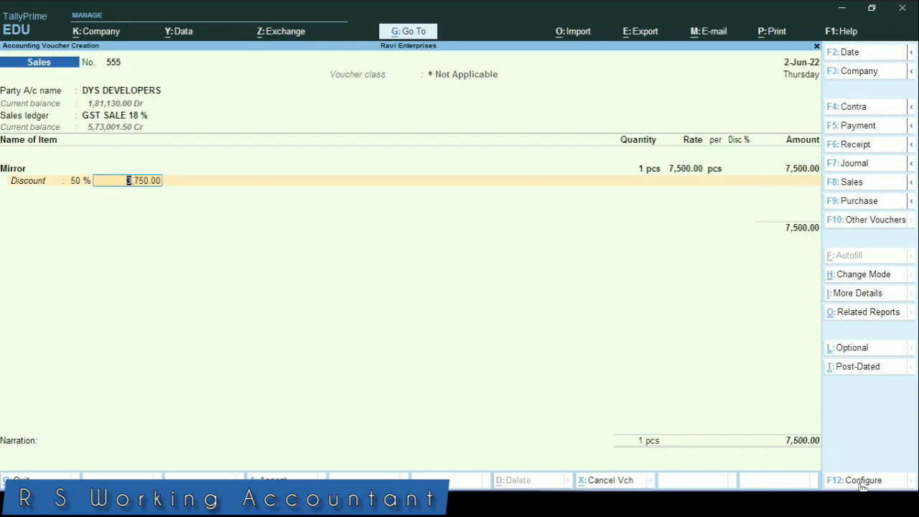
key("Return")
key("Return")
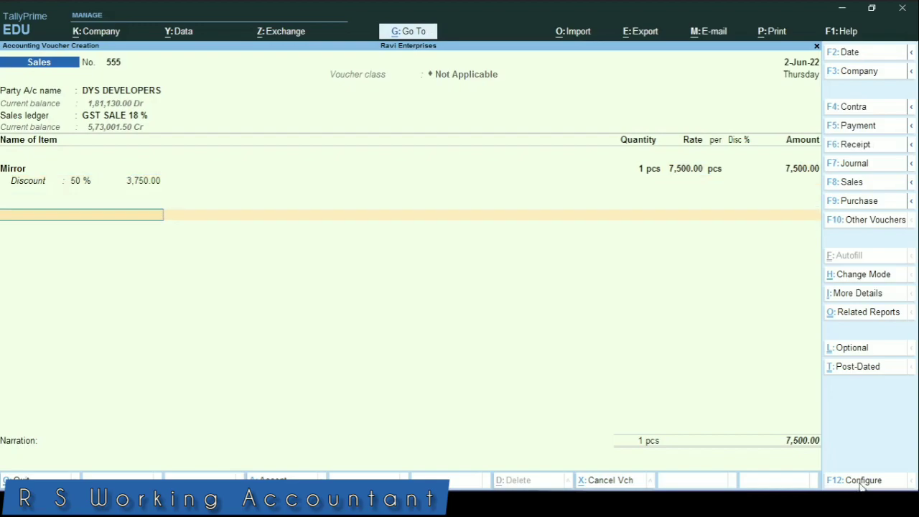
Add the Discount Given 2 ledger to the voucher with an amount of -3,750.
type("Dis")
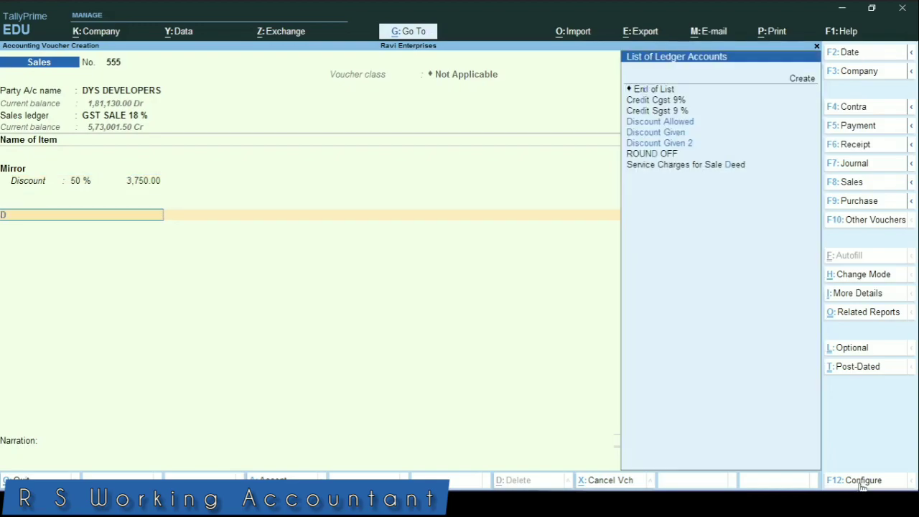
key("Down")
key("Down")
key("Down")
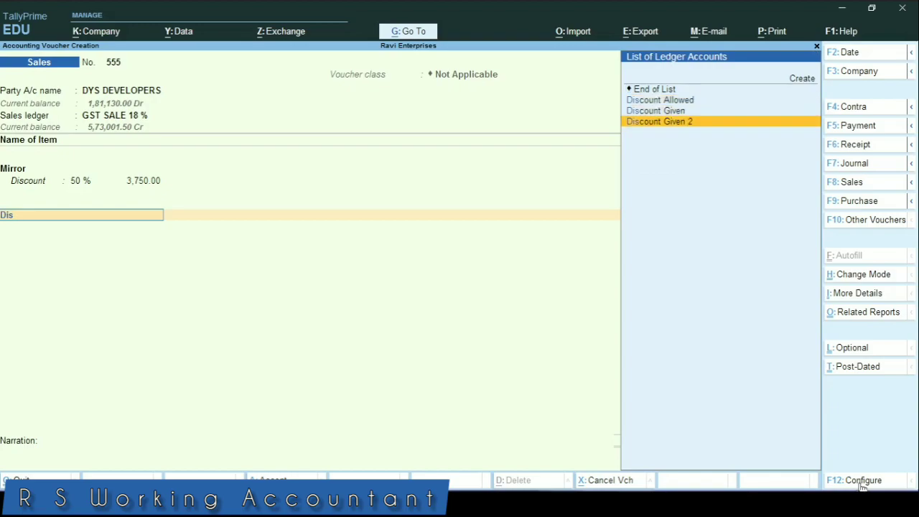
key("Return")
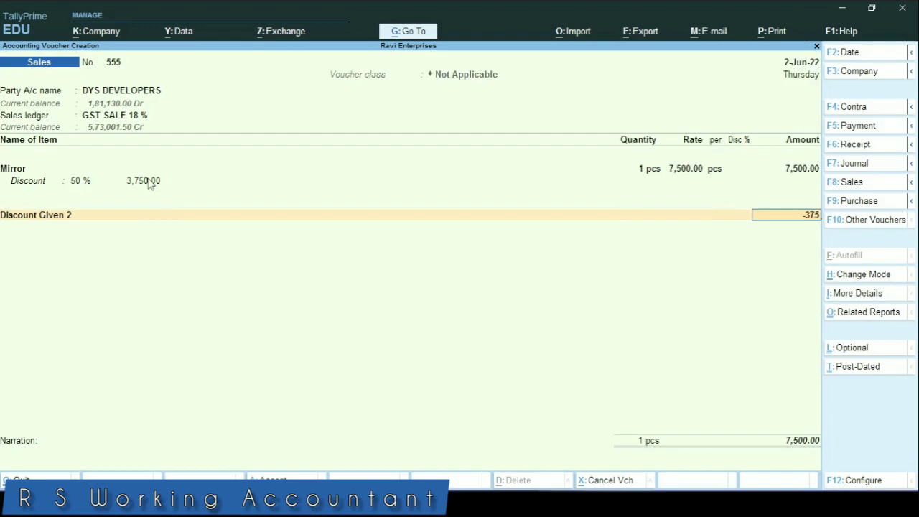
key("Return")
Add the Sale Cgst 9% ledger and check its tax amount by calculating 3750*9% in the built-in calculator.
type("Salecg")
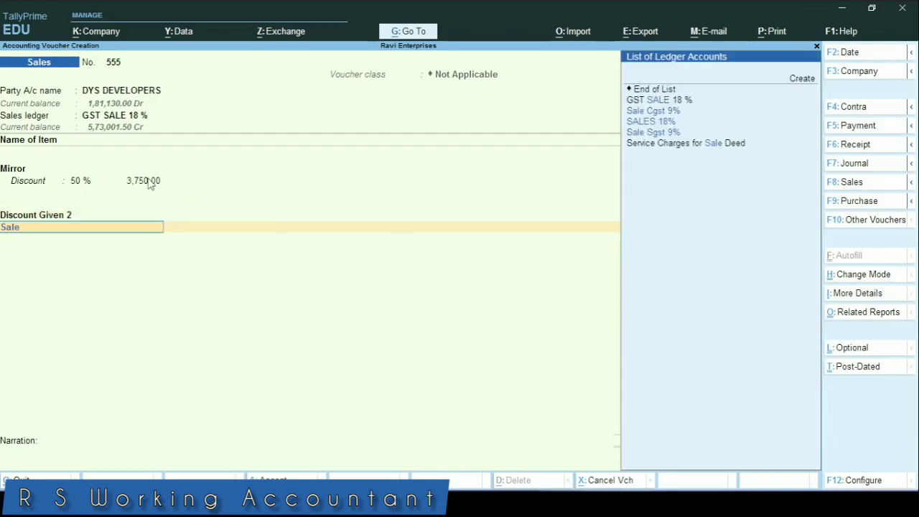
key("Return")
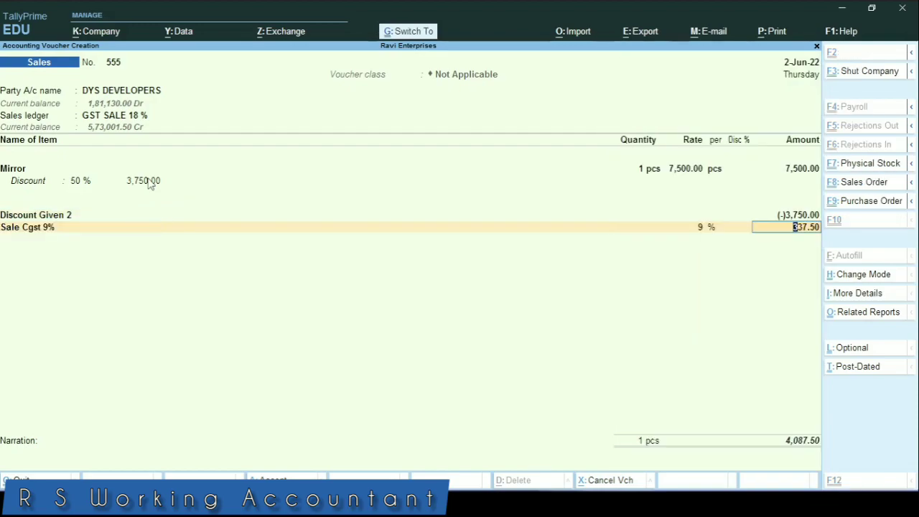
key("ctrl+n")
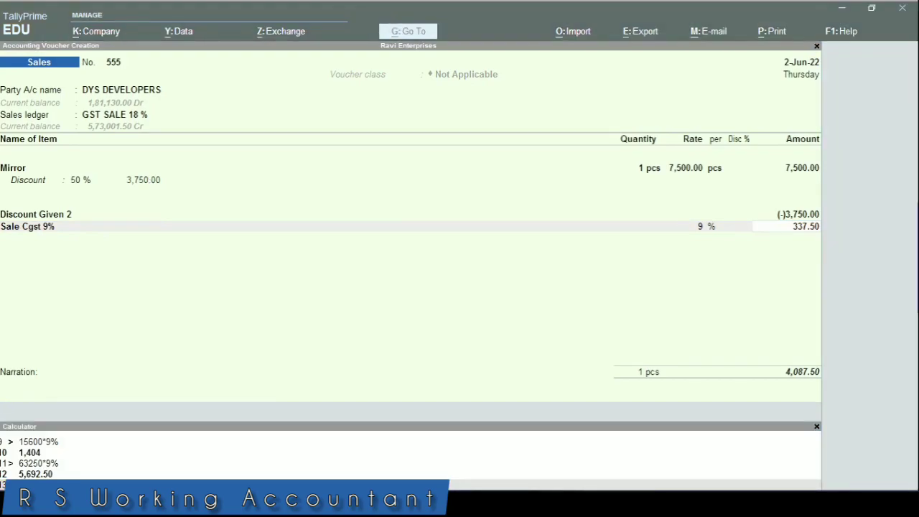
left_click(644, 298)
type("3750*9%")
key("Return")
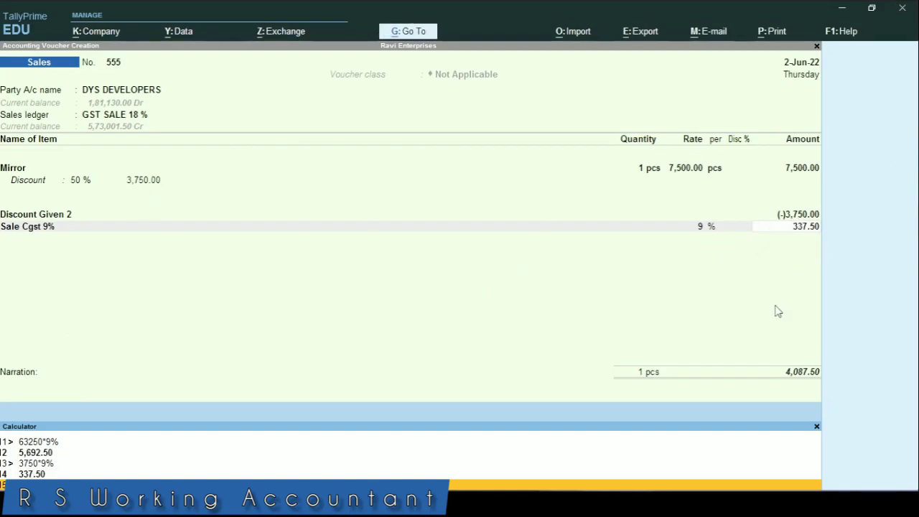
key("Escape")
key("Return")
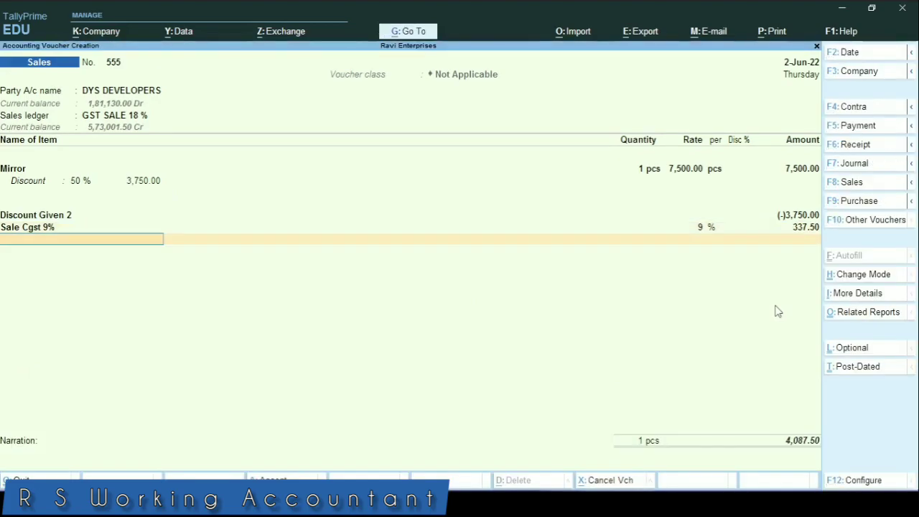
Add the Sale Sgst 9% ledger to the voucher with its calculated amount.
type("sales")
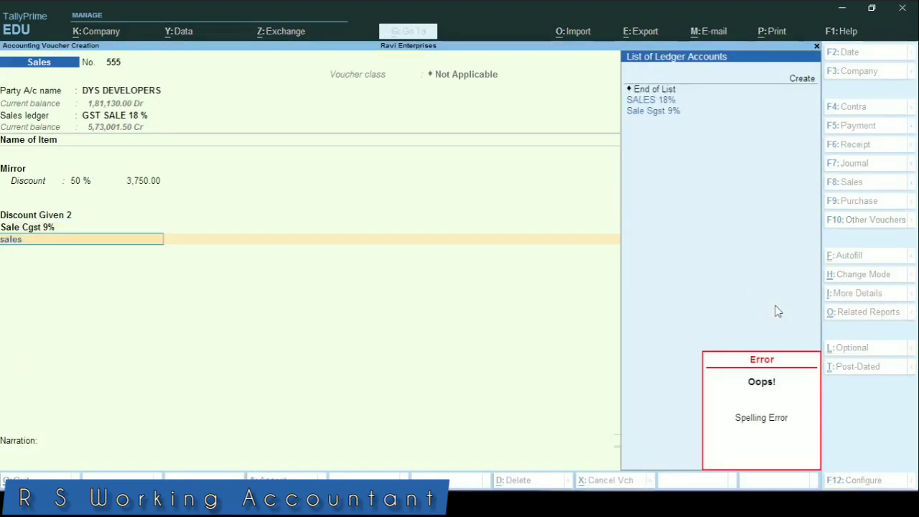
key("Down")
key("Return")
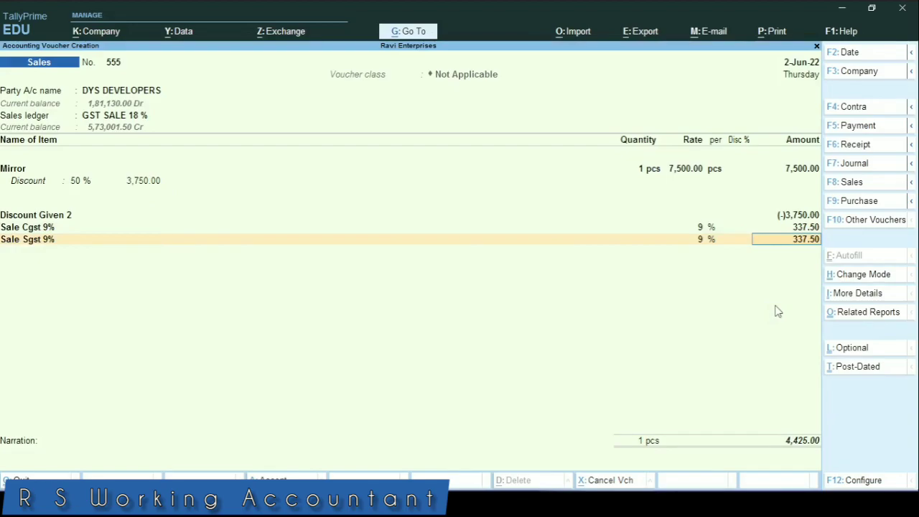
key("Return")
End the ledger list, keep the remaining defaults with an empty narration, and save sales voucher 555.
key("Return")
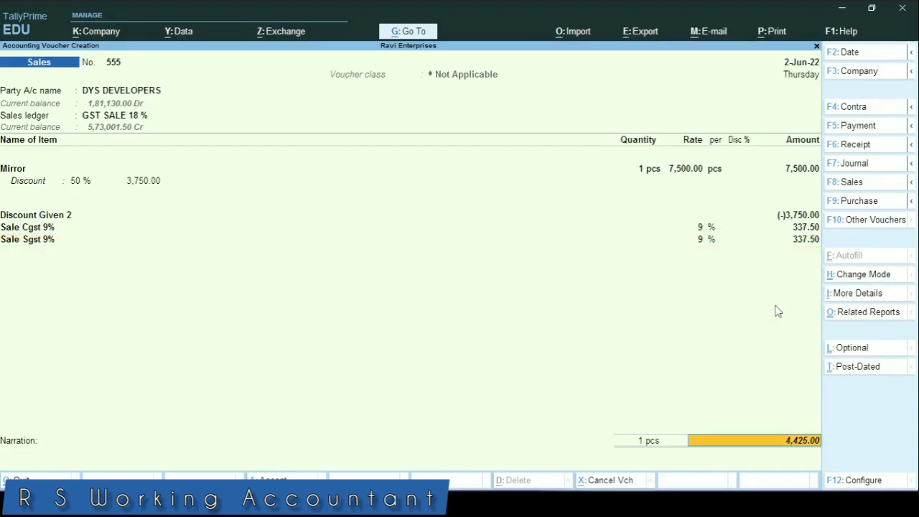
key("Return")
key("Return")
key("Return")
key("Return")
key("Return")
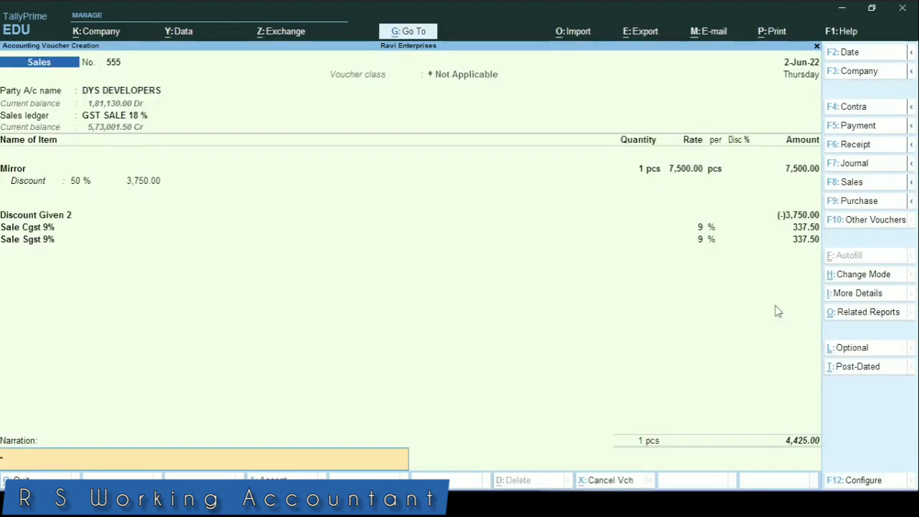
key("Return")
key("Return")
key("Return")
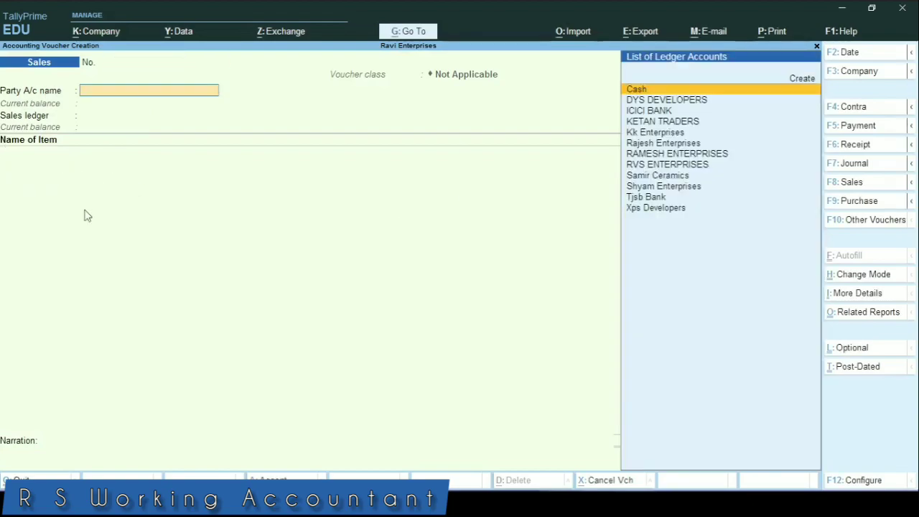
Reopen saved sales voucher 555 and examine the discount and tax lines in its zoomed Tax Invoice print preview.
key("Page_Up")
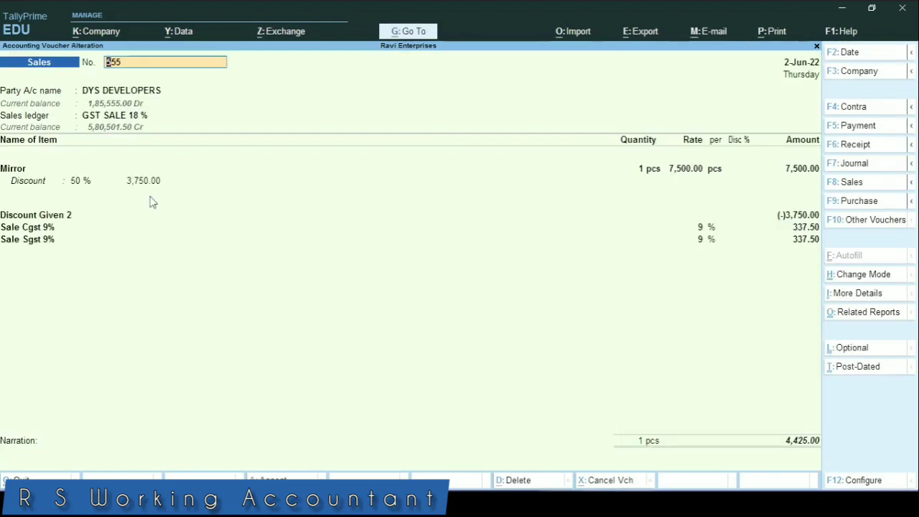
key("alt+p")
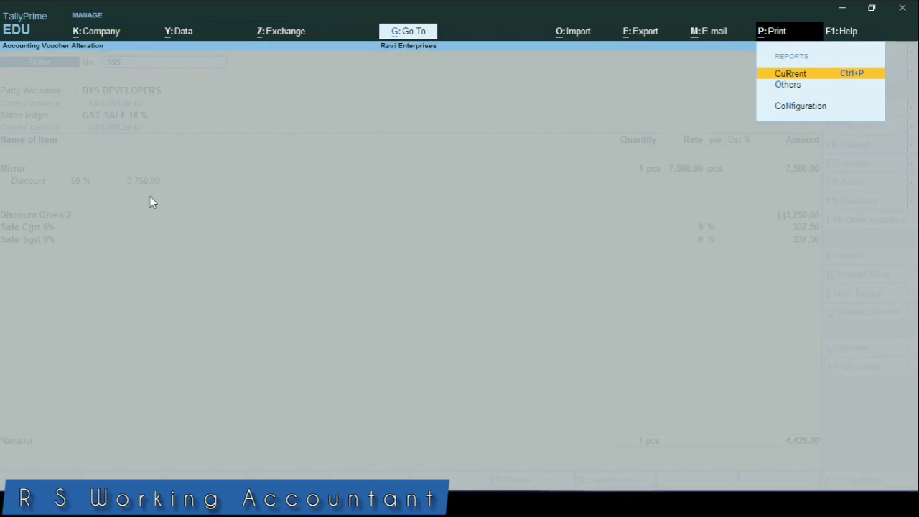
key("Return")
key("i")
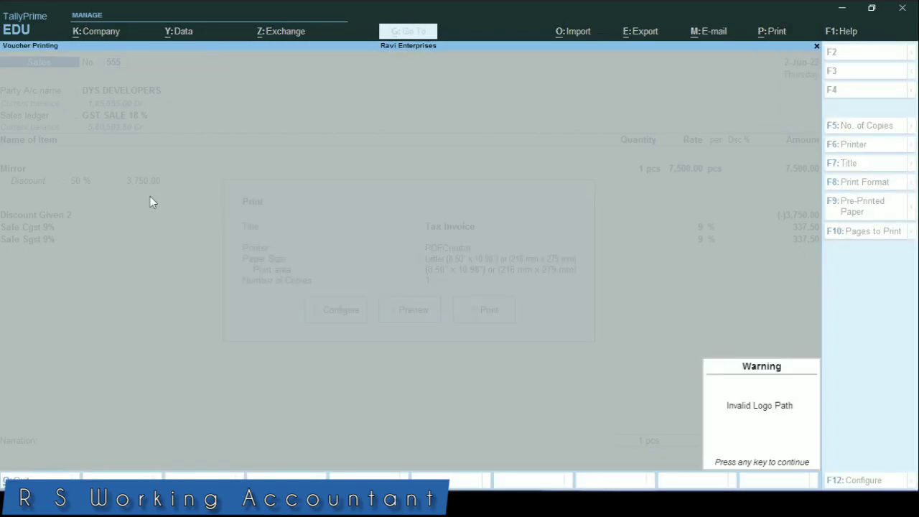
key("Return")
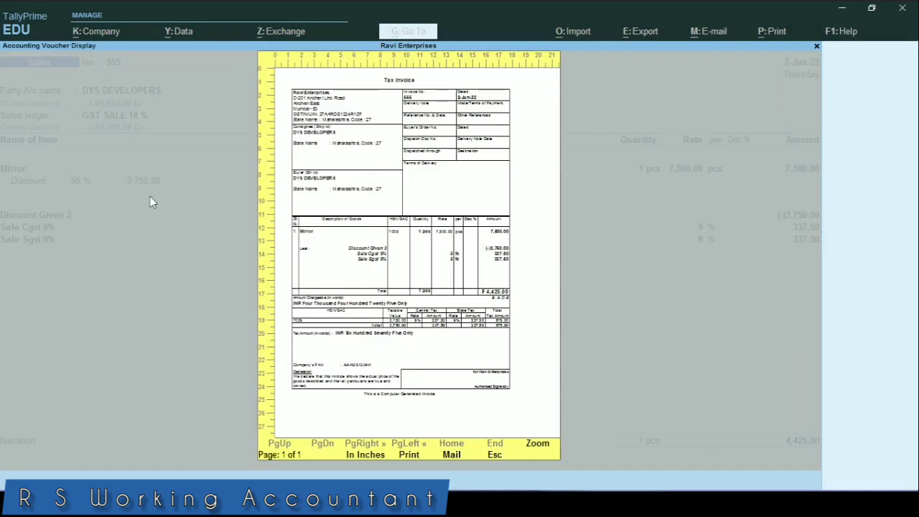
key("Return")
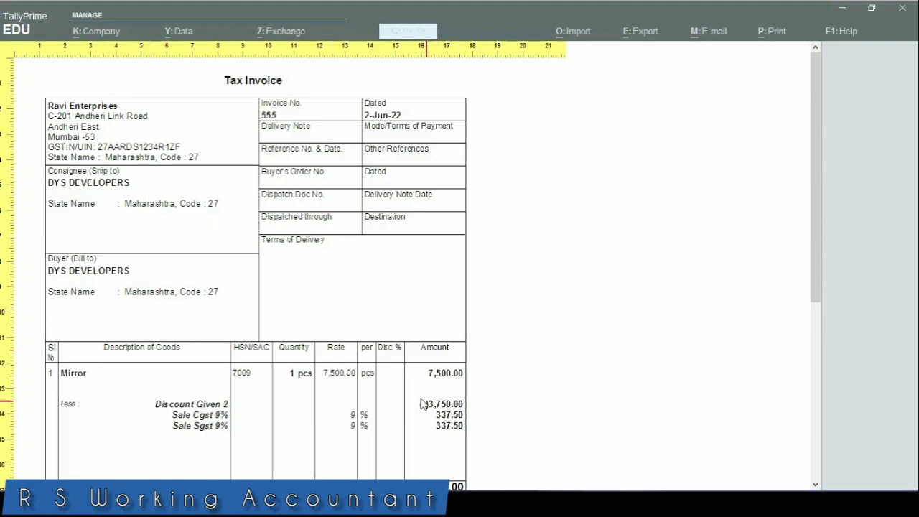
key("Return")
key("Escape")
key("Escape")
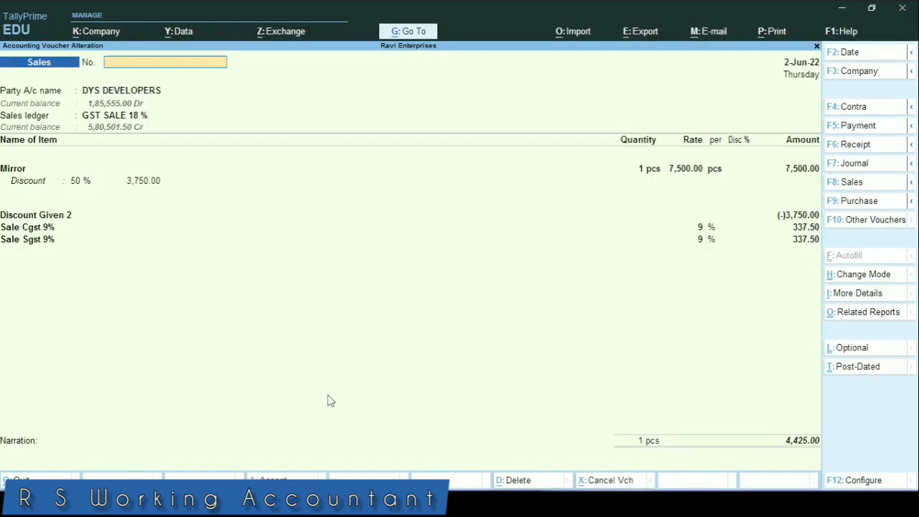
Compare the discount entries of sales vouchers 555 and 1254, and leave without saving changes.
key("Escape")
key("y")
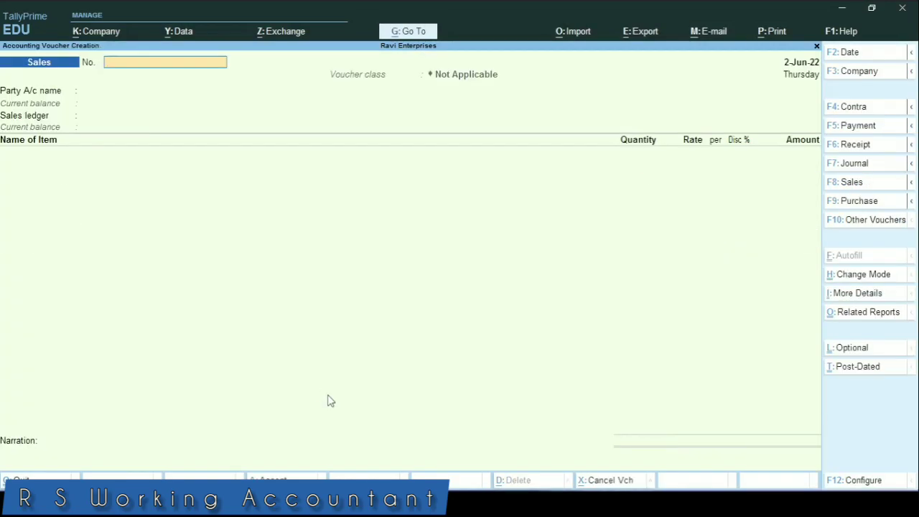
key("Page_Up")
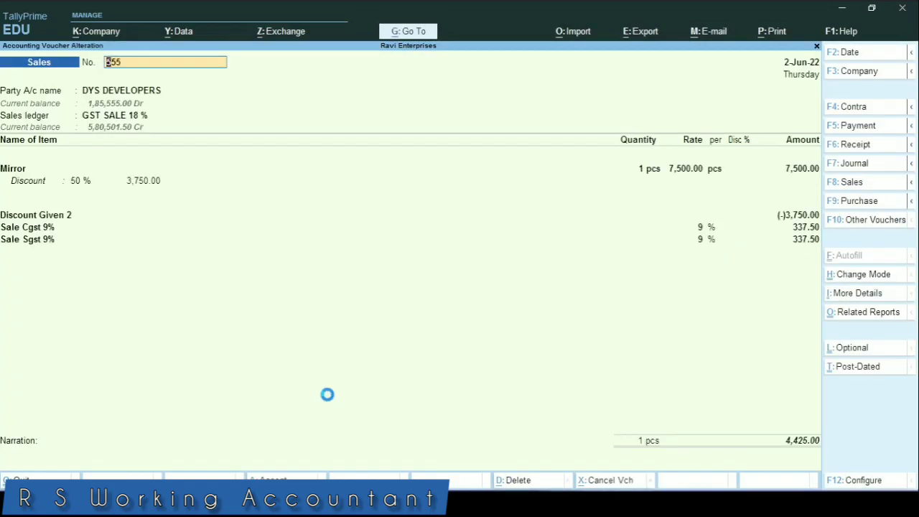
key("Page_Up")
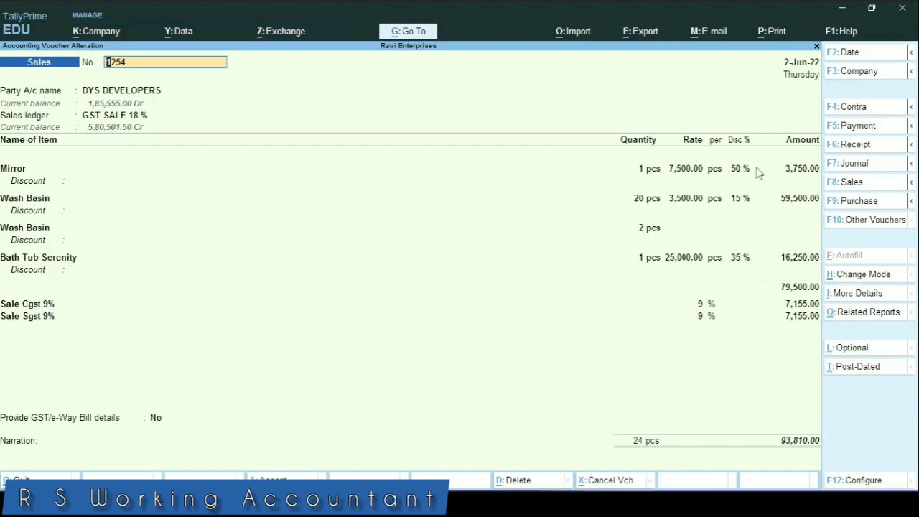
key("BackSpace")
key("Escape")
key("y")
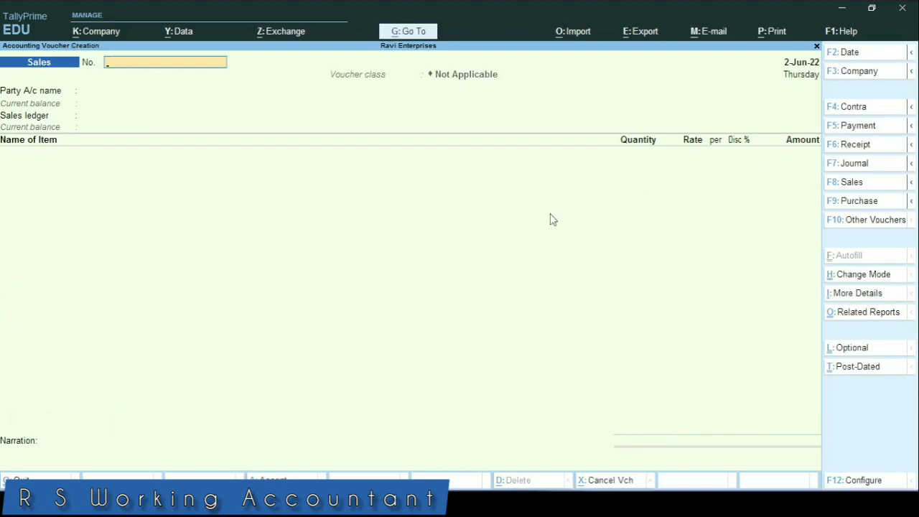
Leave voucher entry and open the Mirror stock item's voucher report for November 2022.
key("Escape")
key("Escape")
key("n")
key("d")
key("i")
key("Return")
type("Mirr")
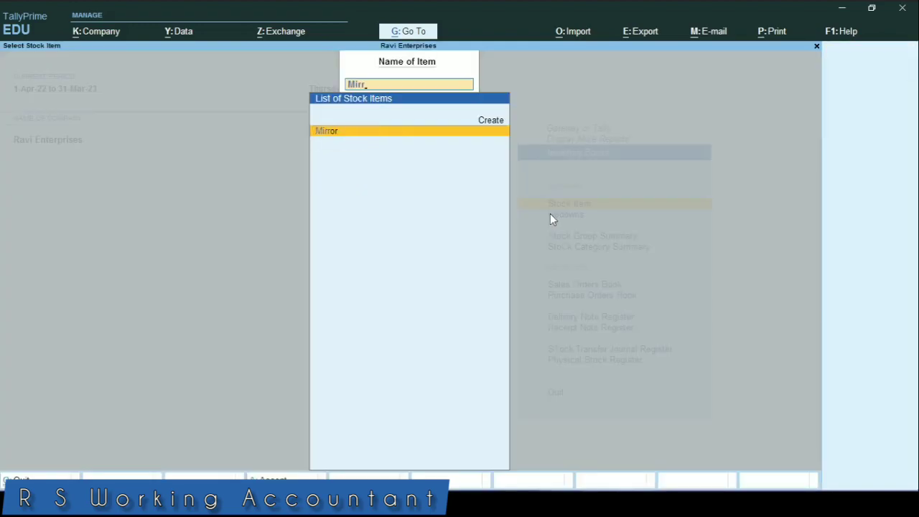
key("Return")
key("Return")
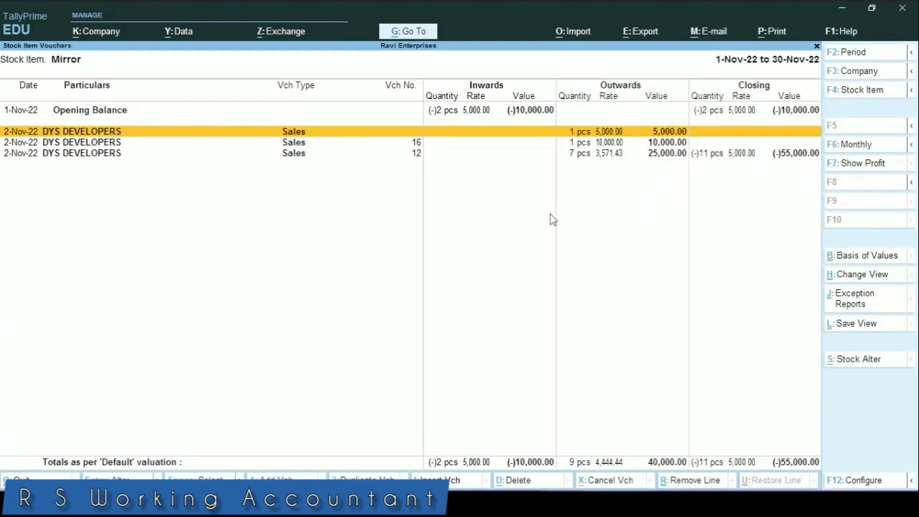
Examine the Mirror quantities, rate and discount in sales voucher 12 against its outward entry in the report.
key("Down")
key("Down")
key("Return")
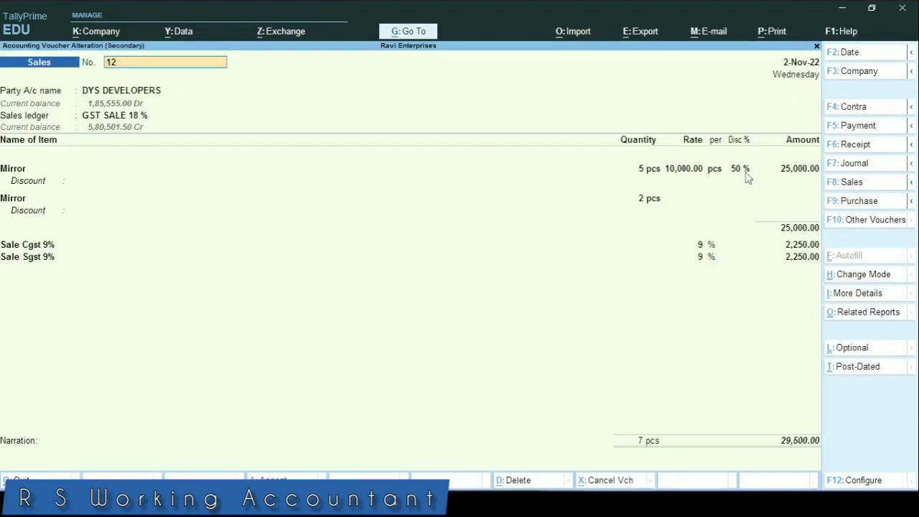
key("Escape")
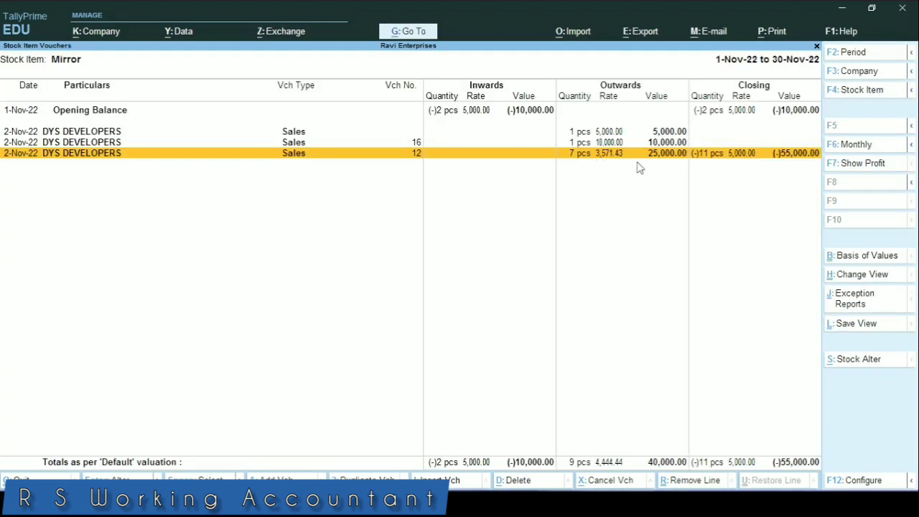
left_click(660, 155)
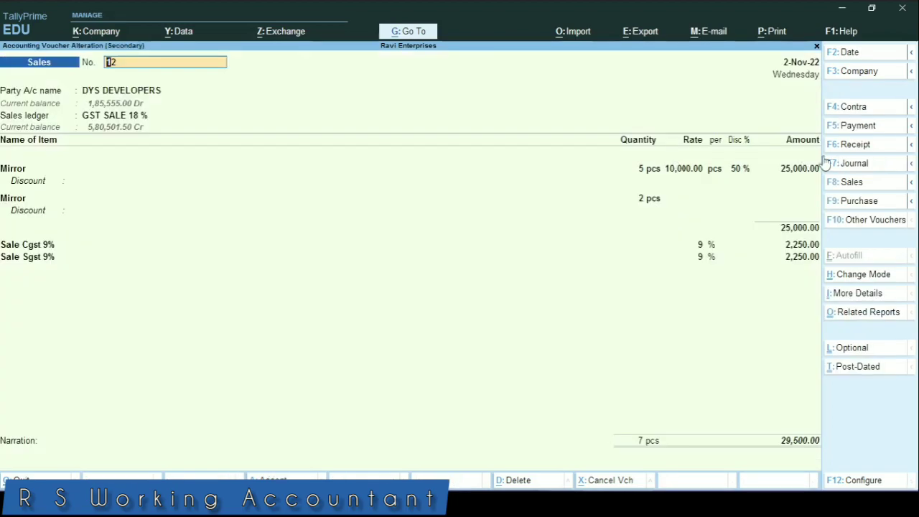
key("Escape")
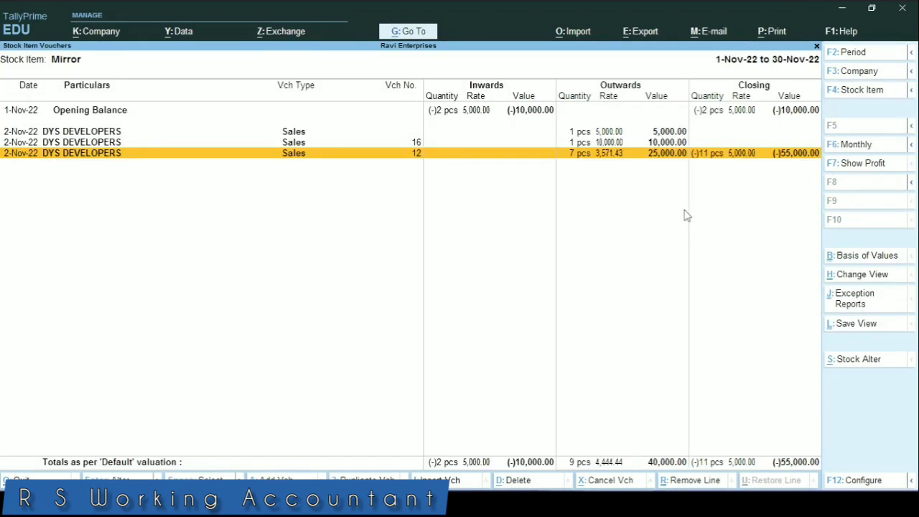
left_click(662, 155)
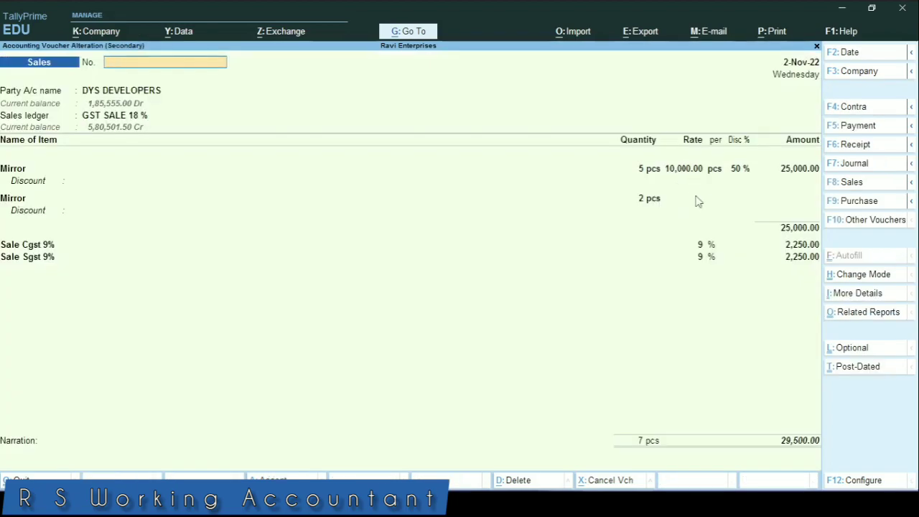
key("Escape")
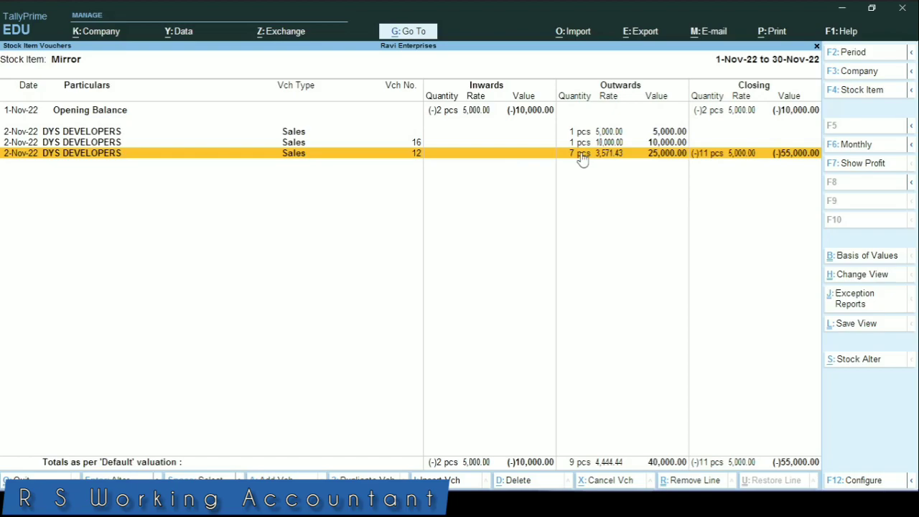
Close the Mirror stock reports and return to the Gateway of Tally.
key("Escape")
key("Escape")
key("Escape")
key("Escape")
key("Home")
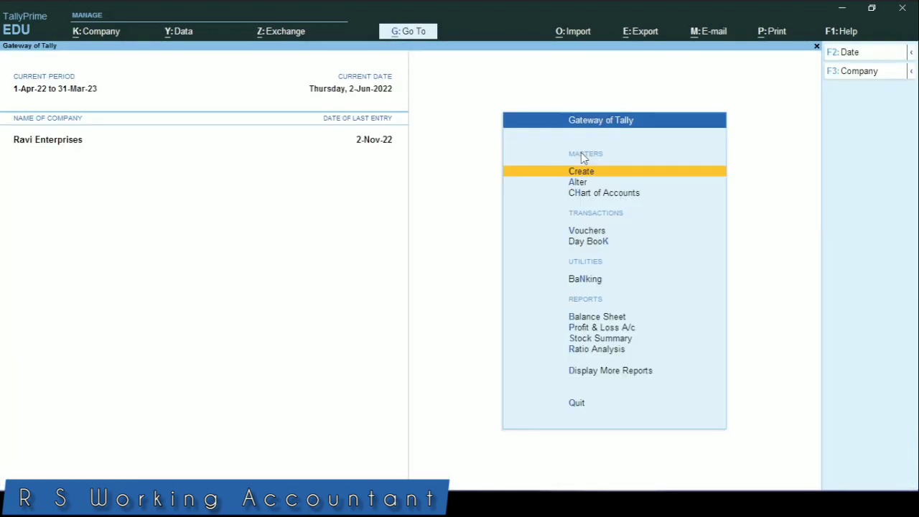